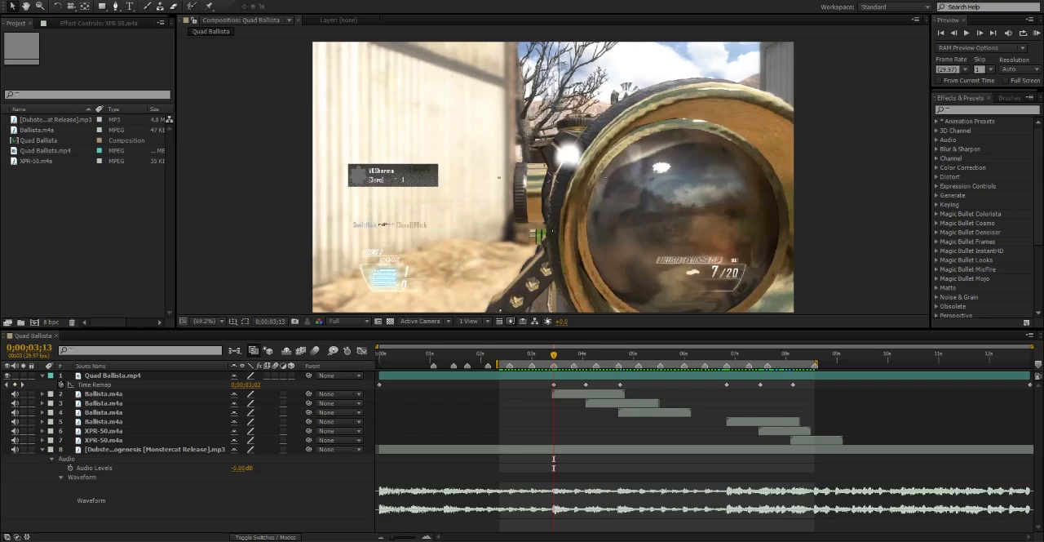
Preview the existing Quad Ballista composition and scrub to the kill around 0;00;03;16.
{"action": "left_click", "coordinate": [86, 237]}
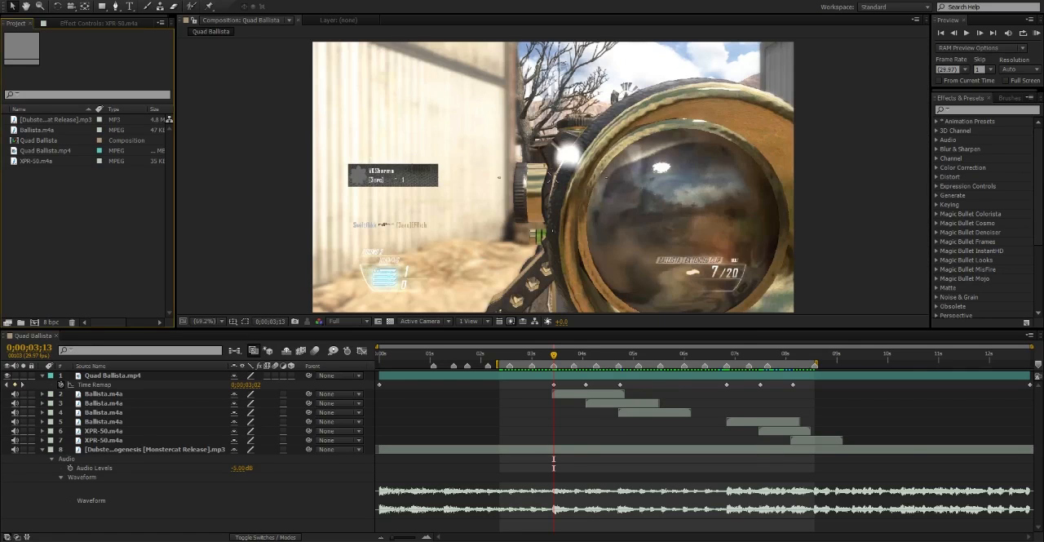
{"action": "key", "text": "KP_0"}
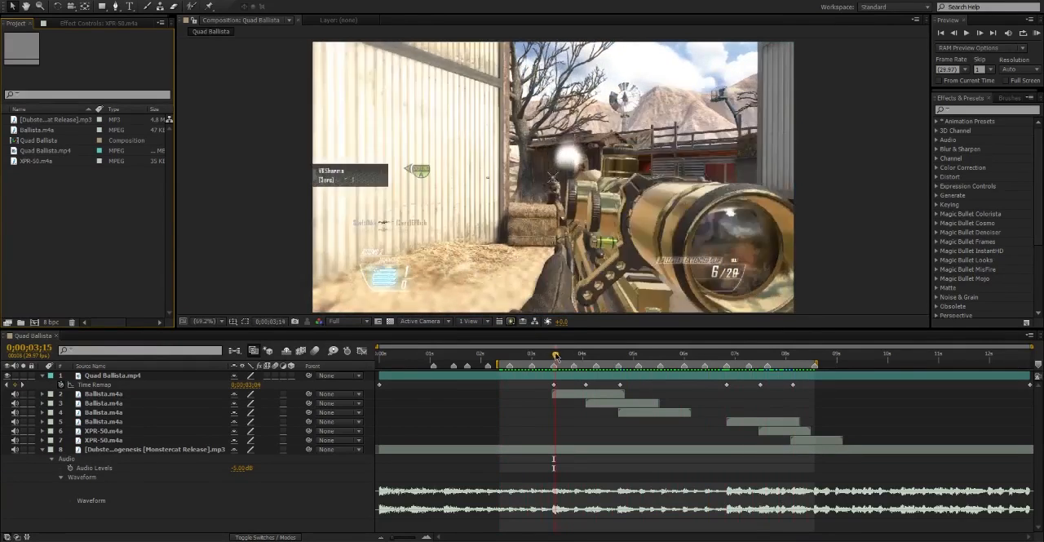
{"action": "left_click", "coordinate": [559, 354]}
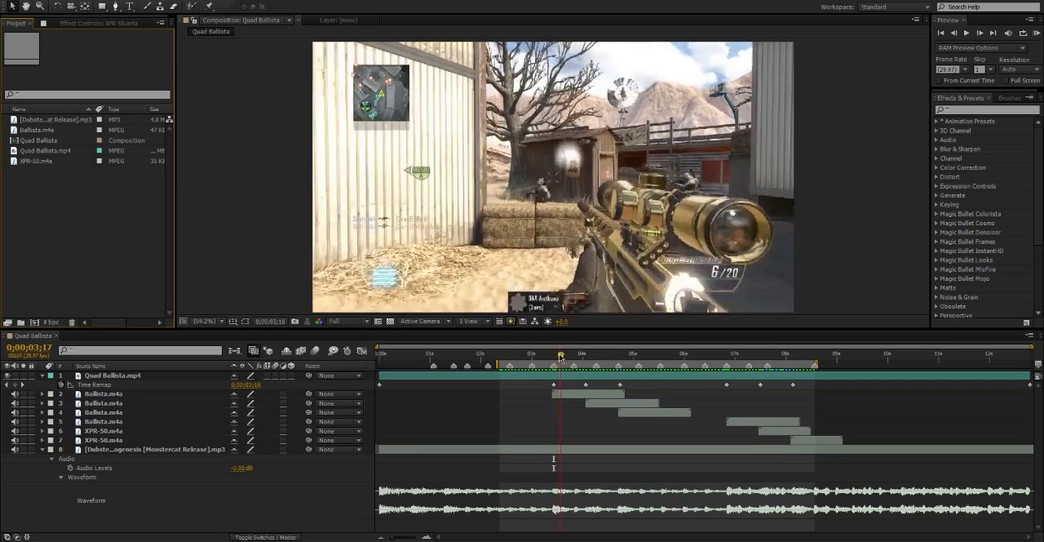
{"action": "mouse_move", "coordinate": [564, 356]}
{"action": "left_mouse_down"}
{"action": "mouse_move", "coordinate": [547, 356]}
{"action": "mouse_move", "coordinate": [618, 365]}
{"action": "mouse_move", "coordinate": [558, 358]}
{"action": "left_mouse_up"}
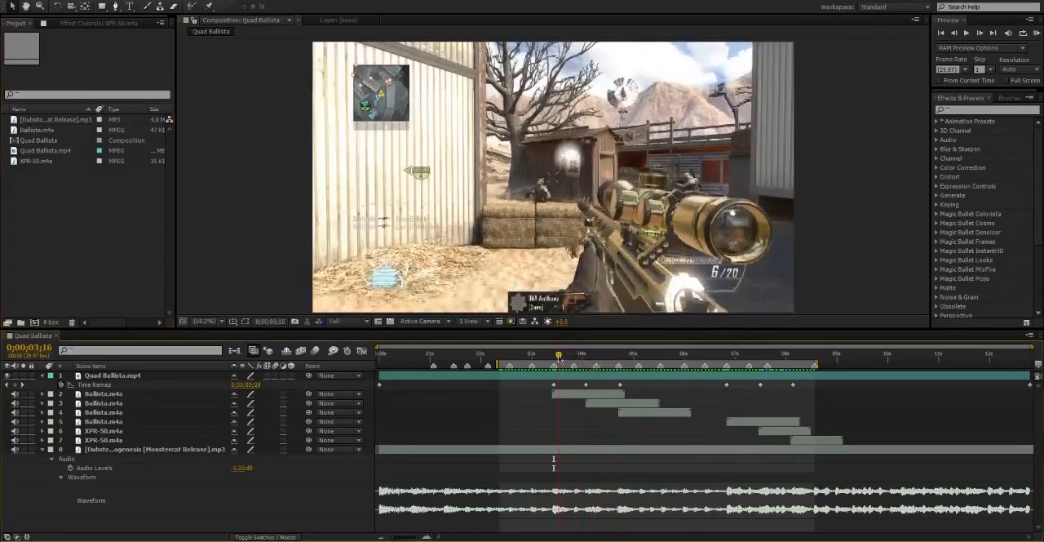
Inspect the first three Ballista.m4a gun-sound layers and move the current time back to 0;00;03;06.
{"action": "left_click", "coordinate": [573, 397]}
{"action": "left_click", "coordinate": [609, 402]}
{"action": "left_click", "coordinate": [648, 412]}
{"action": "left_click", "coordinate": [585, 394]}
{"action": "left_click_drag", "start_coordinate": [558, 355], "coordinate": [542, 363]}
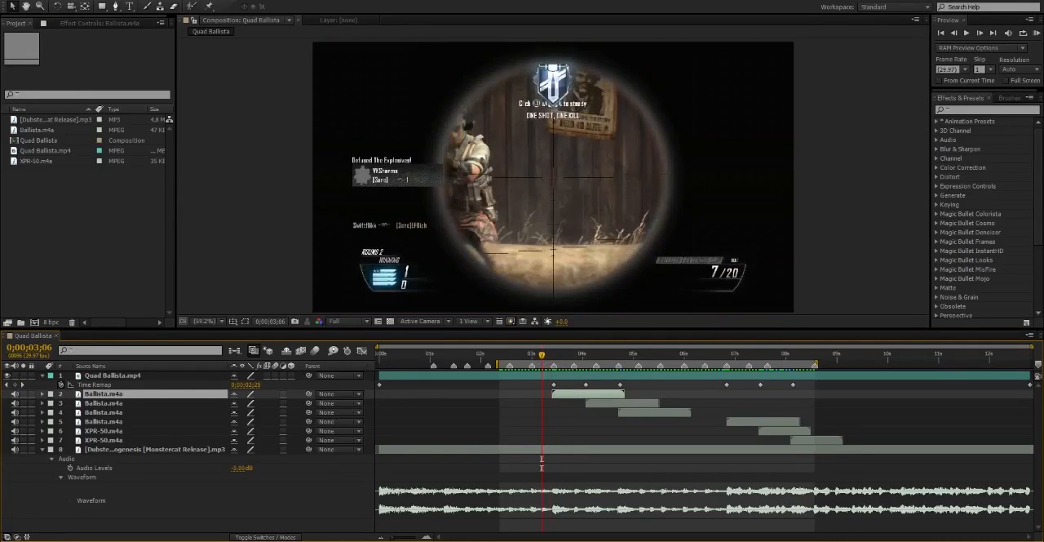
Start a new empty project in place of the current one.
{"action": "left_click", "coordinate": [23, 3]}
{"action": "mouse_move", "coordinate": [29, 8]}
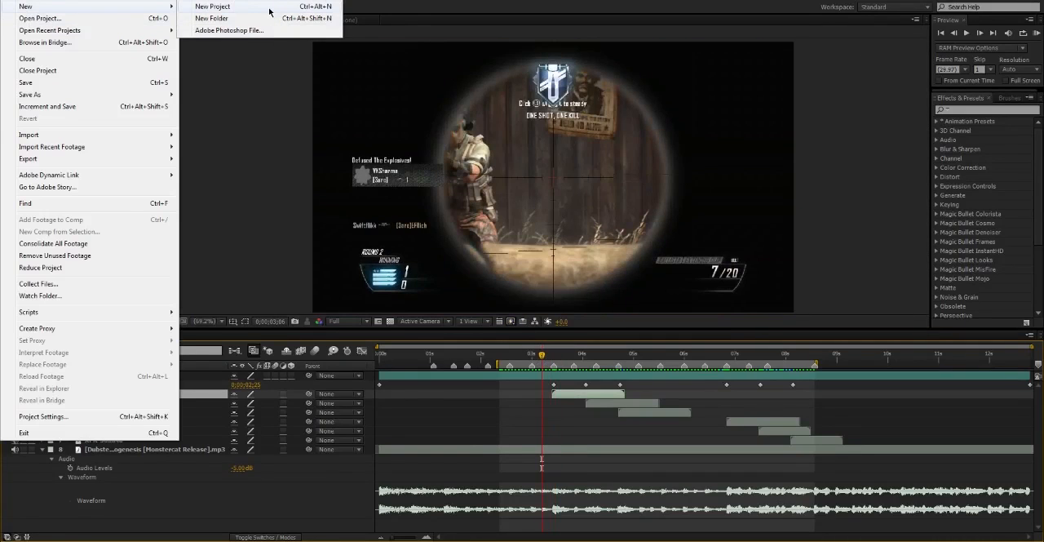
{"action": "left_click", "coordinate": [269, 9]}
{"action": "left_click", "coordinate": [78, 186]}
{"action": "key", "text": "ctrl+a"}
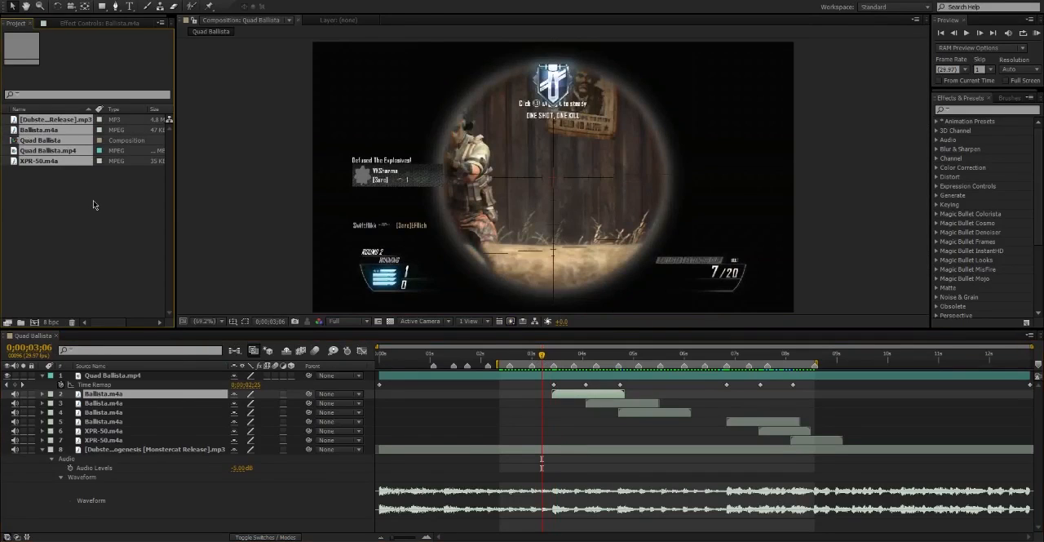
{"action": "left_click", "coordinate": [23, 3]}
{"action": "mouse_move", "coordinate": [32, 8]}
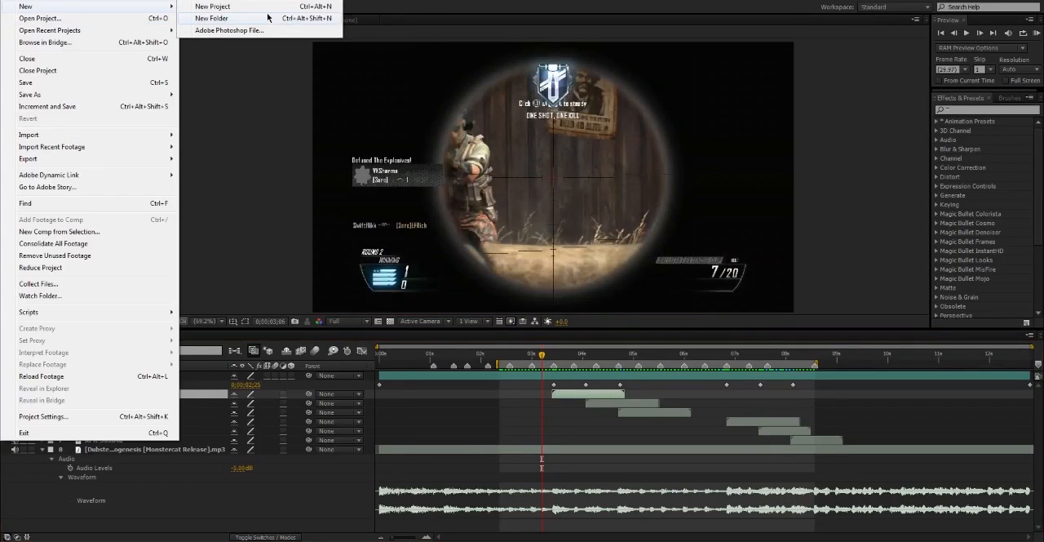
{"action": "left_click", "coordinate": [269, 7]}
{"action": "left_click", "coordinate": [541, 277]}
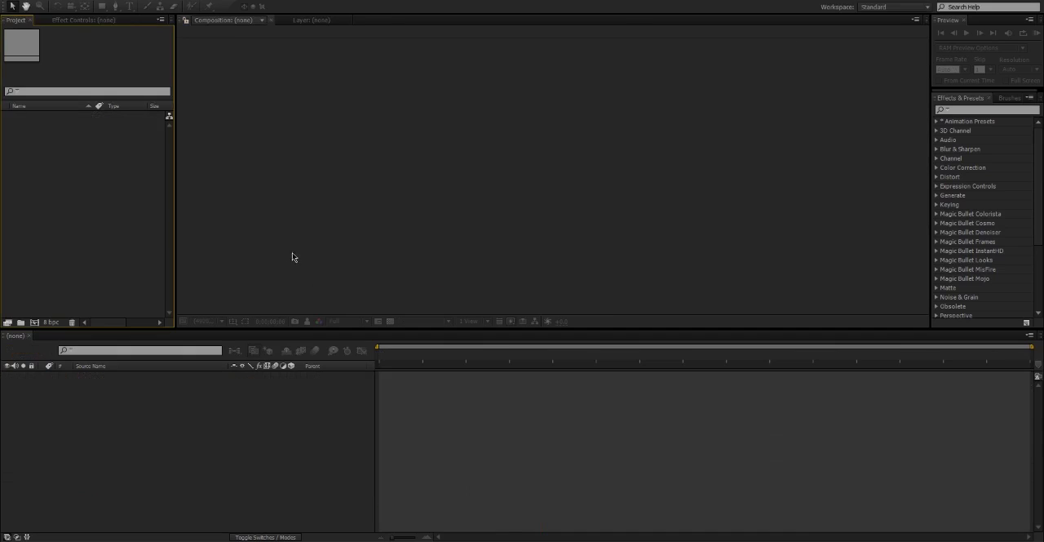
Import the Quad Ballista.mp4 gameplay video from the Clips folder within the Editing library.
{"action": "double_click", "coordinate": [114, 194]}
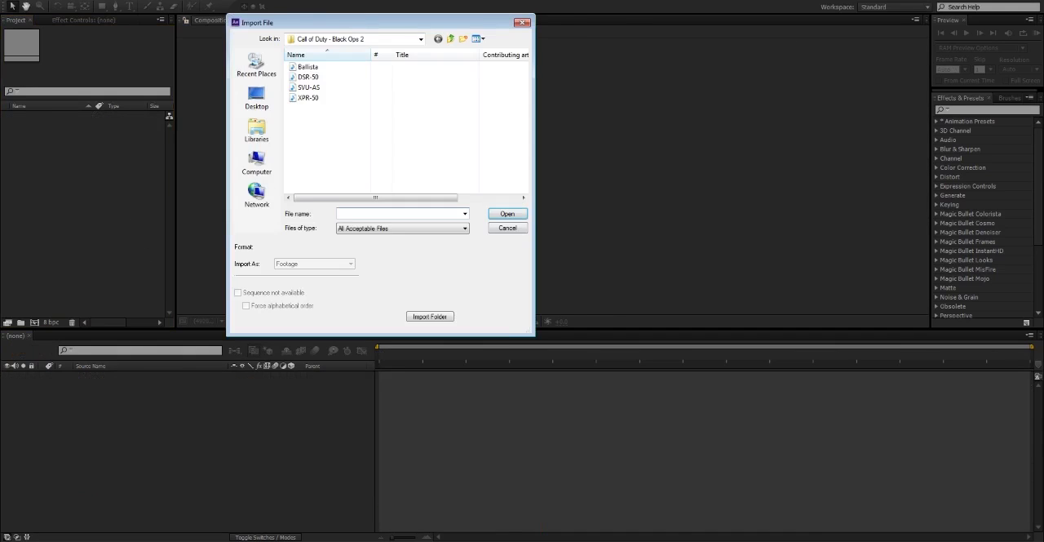
{"action": "key", "text": "Escape"}
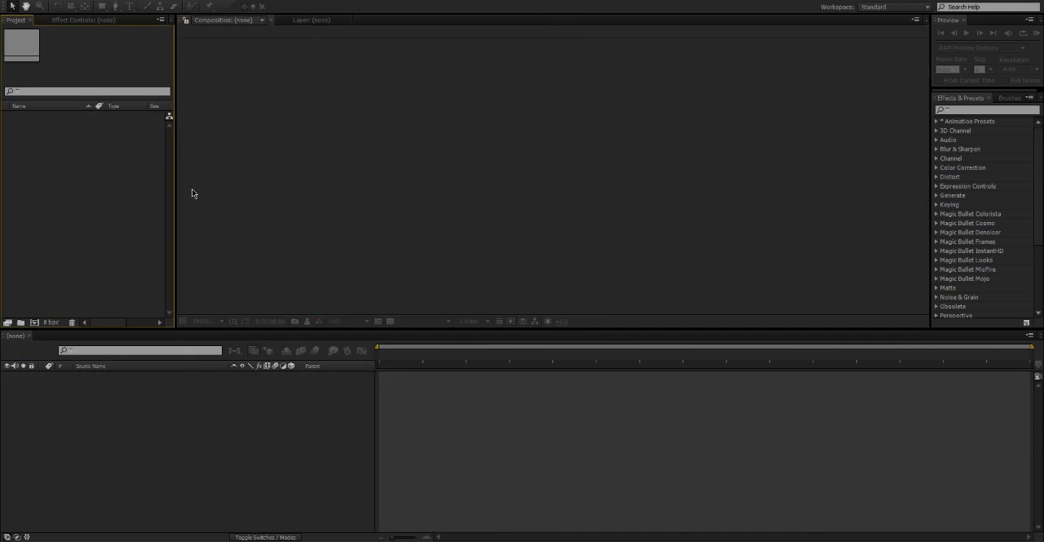
{"action": "double_click", "coordinate": [96, 200]}
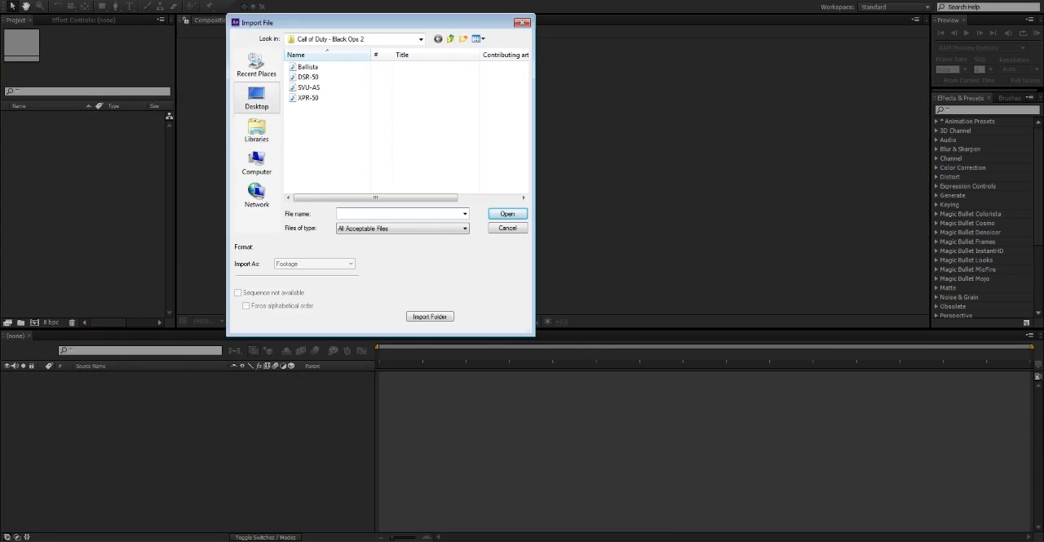
{"action": "left_click", "coordinate": [257, 129]}
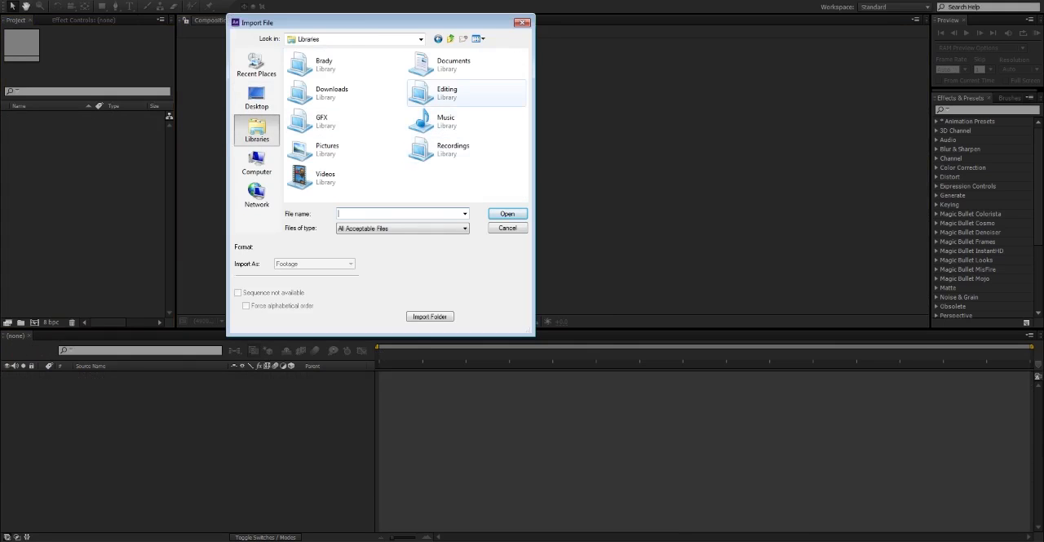
{"action": "double_click", "coordinate": [456, 93]}
{"action": "double_click", "coordinate": [371, 167]}
{"action": "scroll", "coordinate": [428, 163], "scroll_direction": "down", "scroll_amount": 2}
{"action": "double_click", "coordinate": [485, 167]}
{"action": "double_click", "coordinate": [313, 81]}
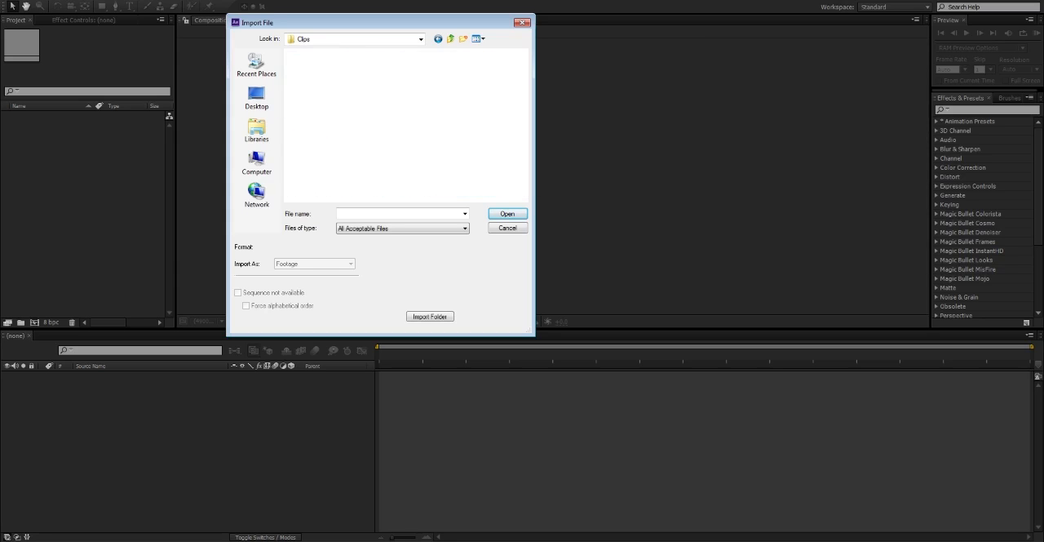
{"action": "double_click", "coordinate": [313, 167]}
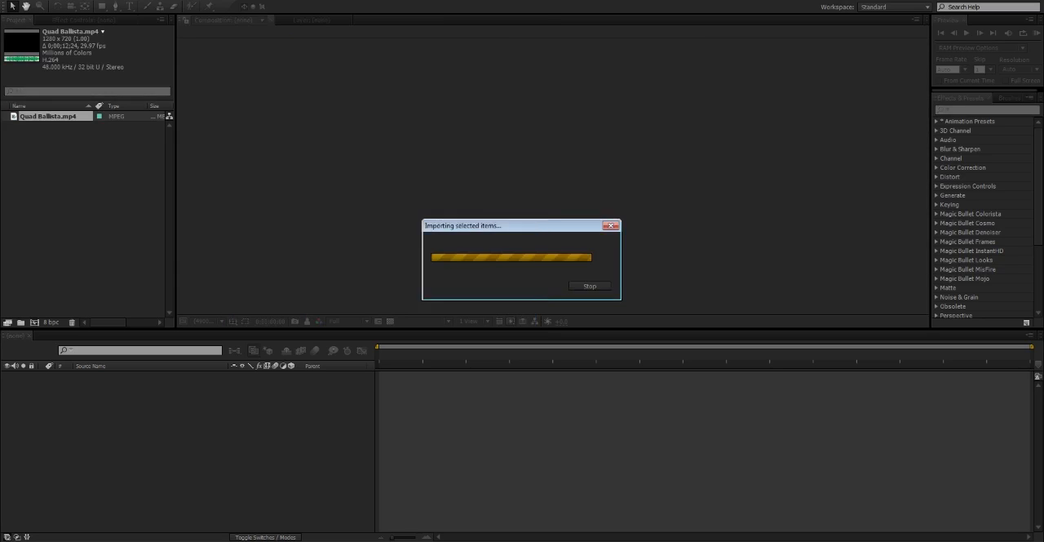
Import the song "[Dubstep] - Rogue - Exogenesis [Monstercat Release]" from the New folder of the Music library.
{"action": "double_click", "coordinate": [52, 149]}
{"action": "left_click", "coordinate": [256, 130]}
{"action": "double_click", "coordinate": [447, 120]}
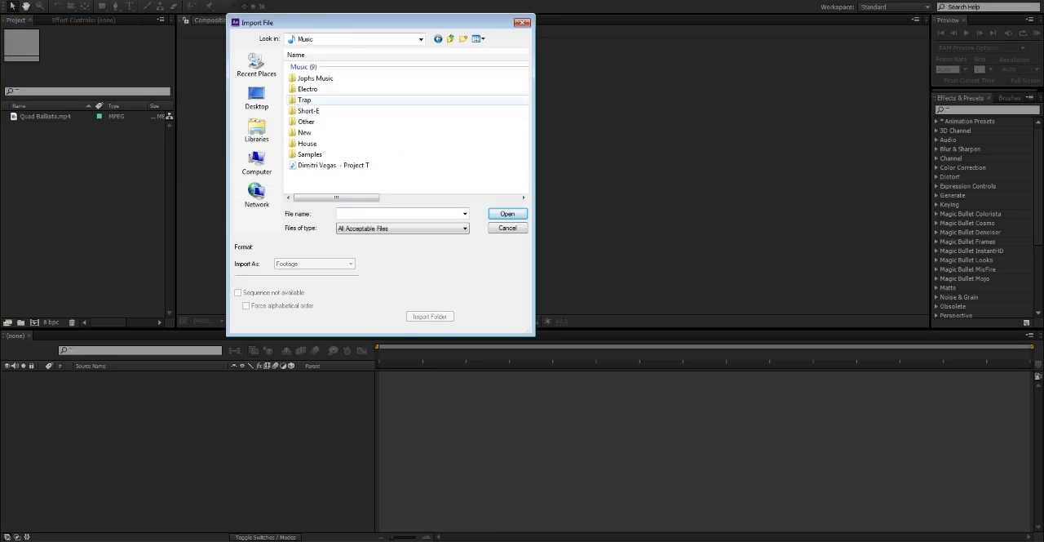
{"action": "double_click", "coordinate": [306, 133]}
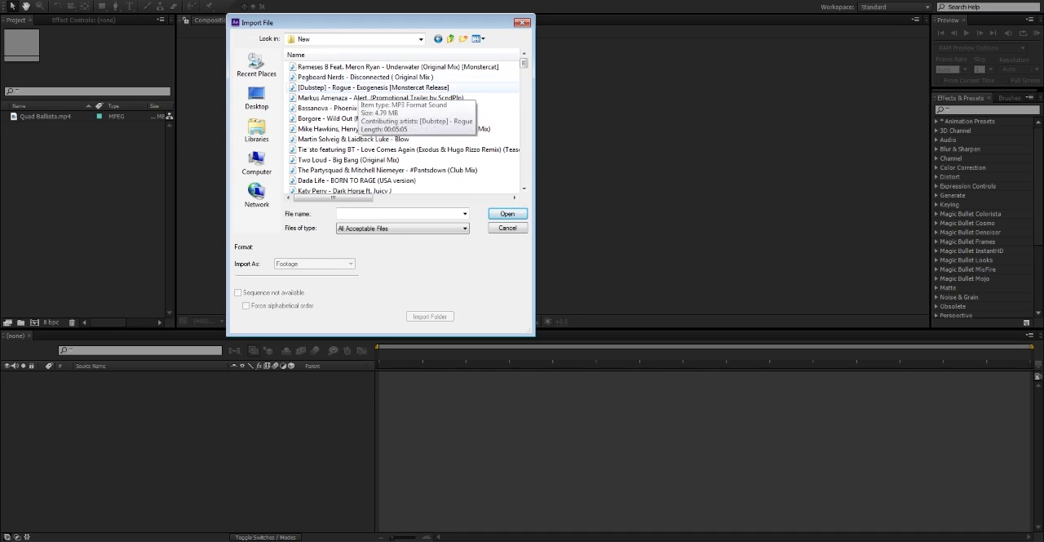
{"action": "double_click", "coordinate": [354, 86]}
Import the Ballista and XPR-50 gun sounds together from the Call of Duty - Black Ops 2 folder in Gun Sounds.
{"action": "key", "text": "ctrl+i"}
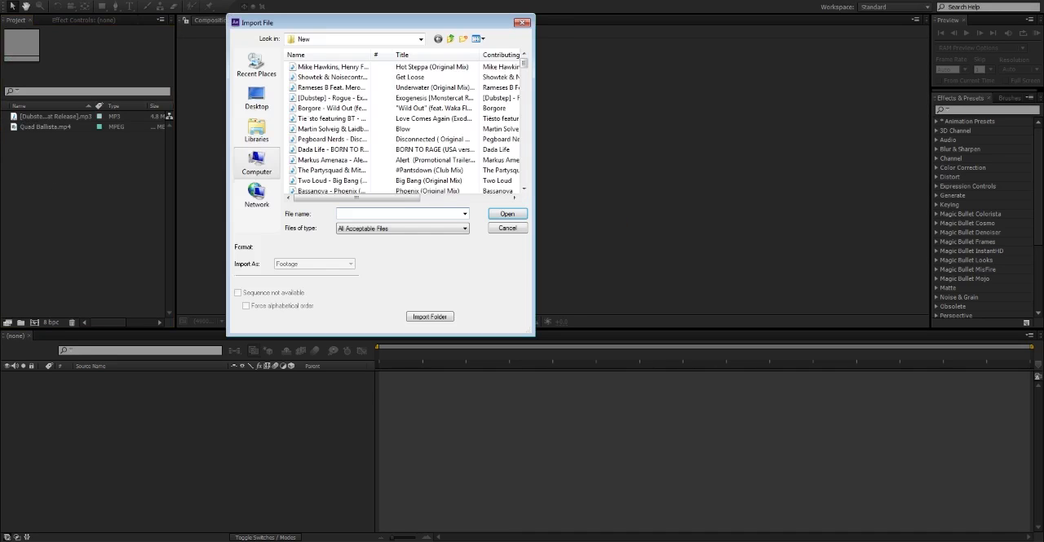
{"action": "left_click", "coordinate": [256, 130]}
{"action": "double_click", "coordinate": [432, 92]}
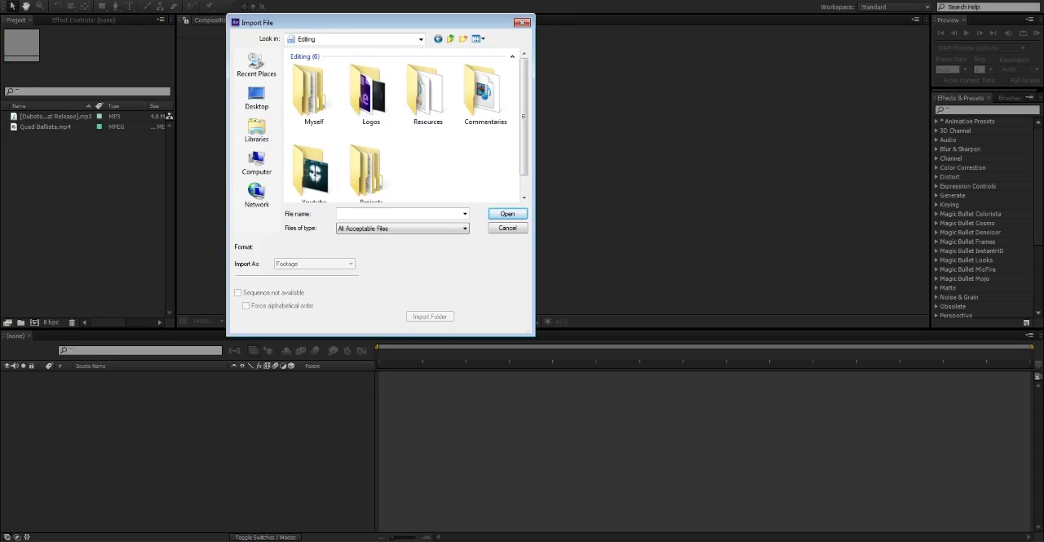
{"action": "double_click", "coordinate": [429, 91]}
{"action": "double_click", "coordinate": [371, 86]}
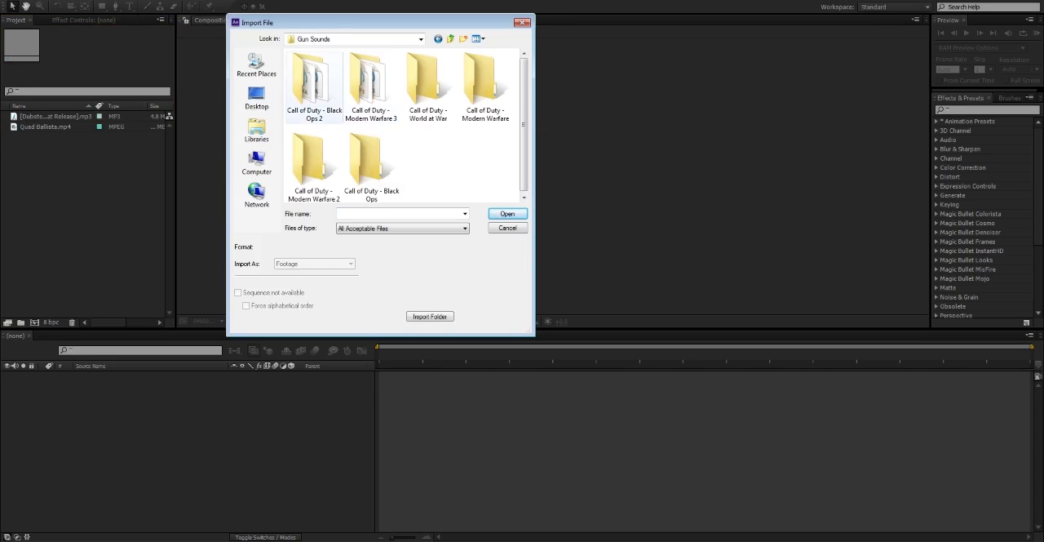
{"action": "double_click", "coordinate": [314, 86]}
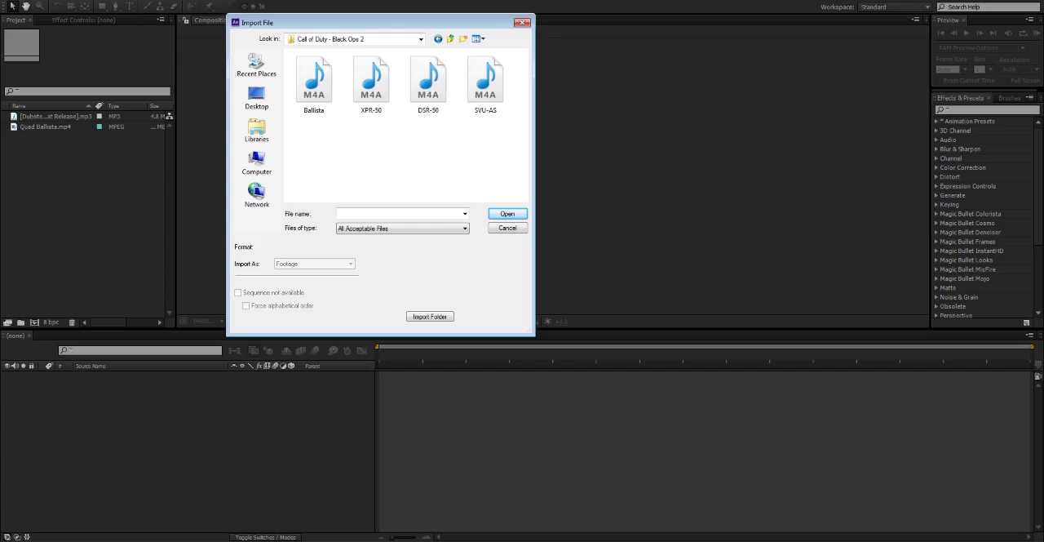
{"action": "left_click", "coordinate": [314, 86]}
{"action": "left_click", "coordinate": [371, 86], "text": "ctrl"}
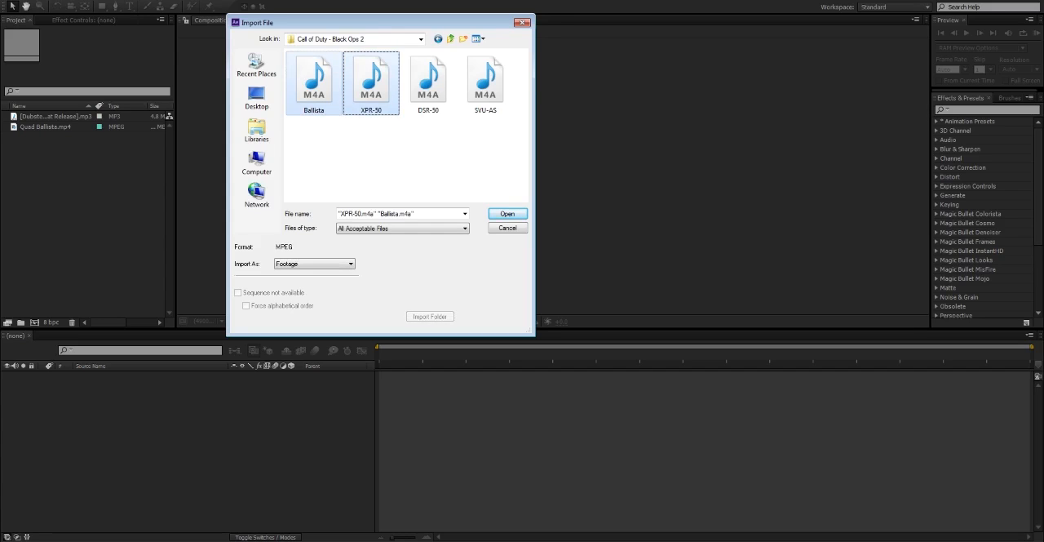
{"action": "left_click", "coordinate": [507, 214]}
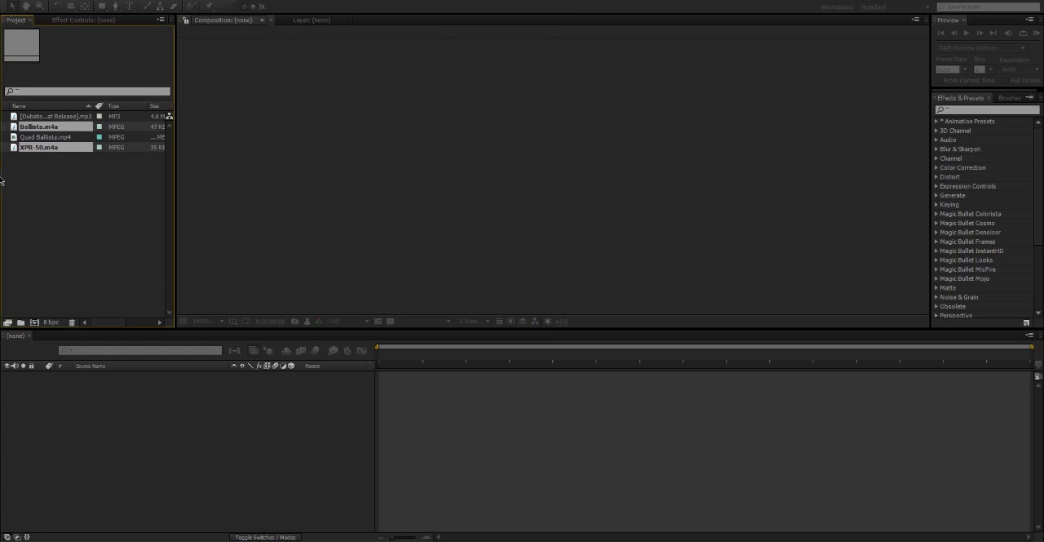
Create a new composition from the Quad Ballista.mp4 footage.
{"action": "left_click", "coordinate": [45, 138]}
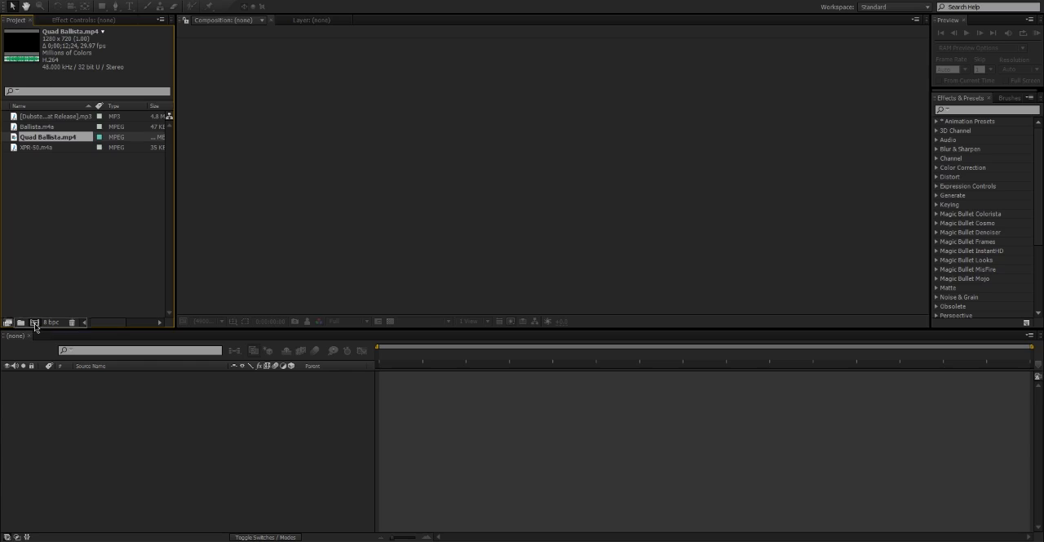
{"action": "left_click", "coordinate": [35, 322]}
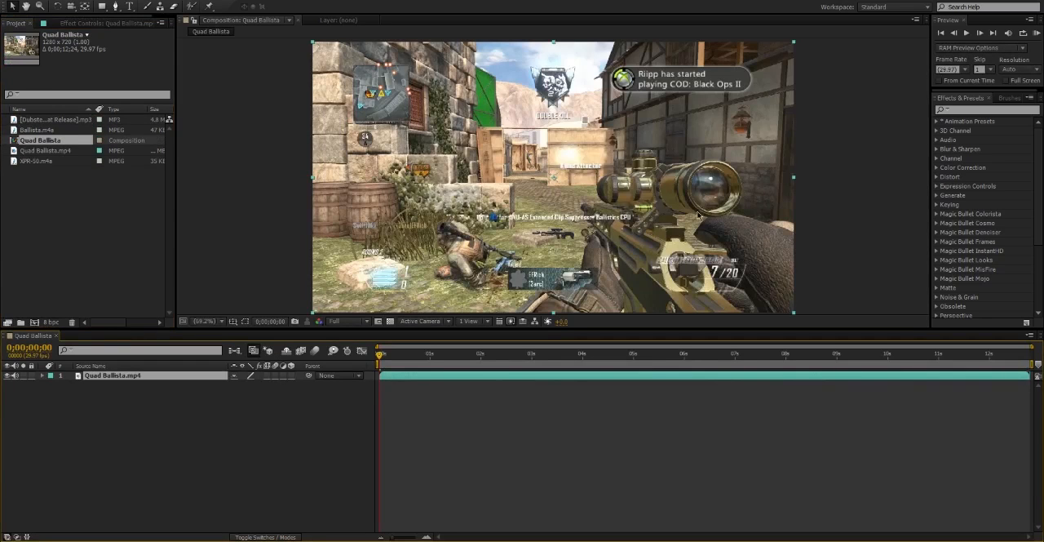
{"action": "left_click", "coordinate": [244, 400]}
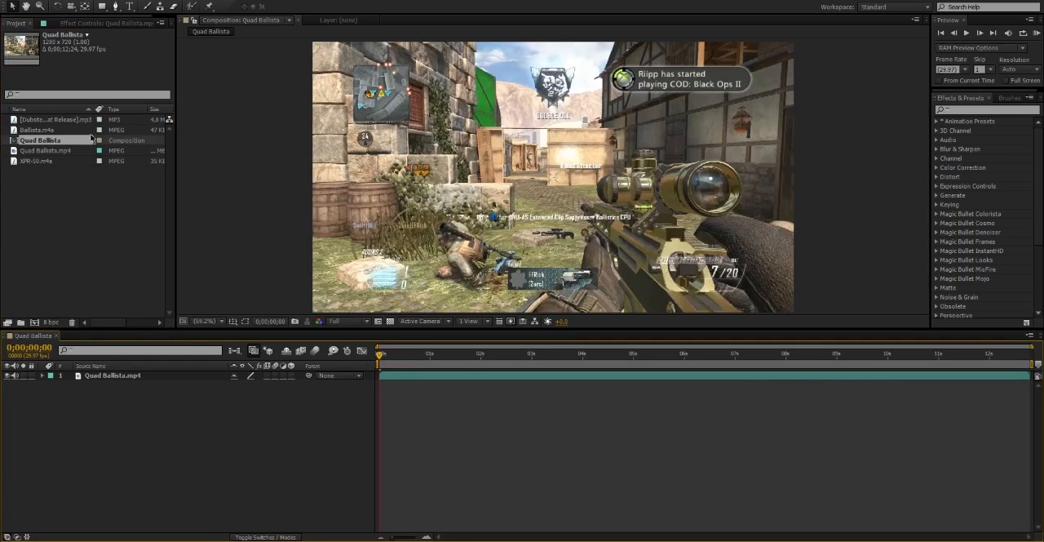
Add the Dubstep mp3 to the composition below the Quad Ballista.mp4 layer and reveal its audio waveform.
{"action": "left_click", "coordinate": [73, 174]}
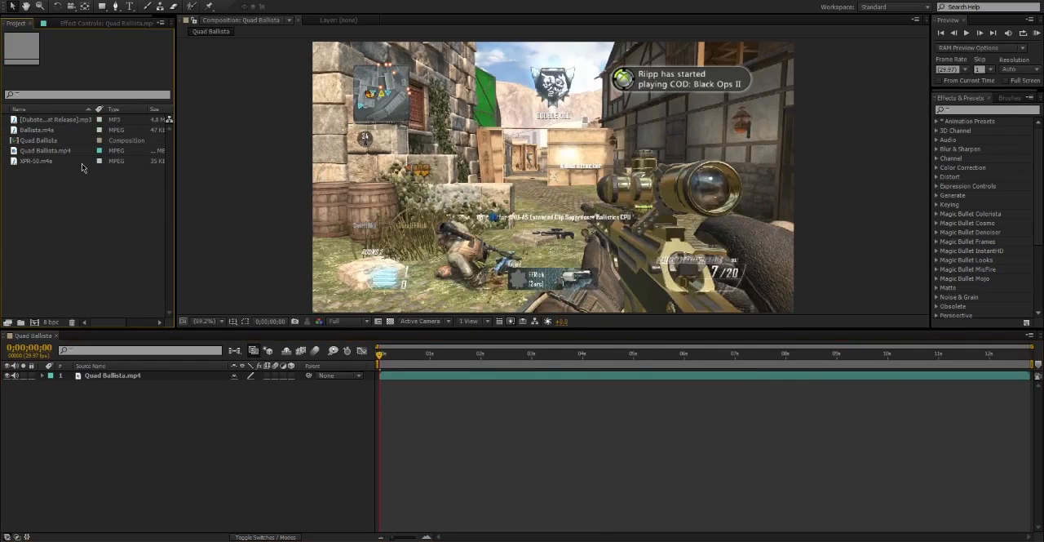
{"action": "left_click", "coordinate": [66, 120]}
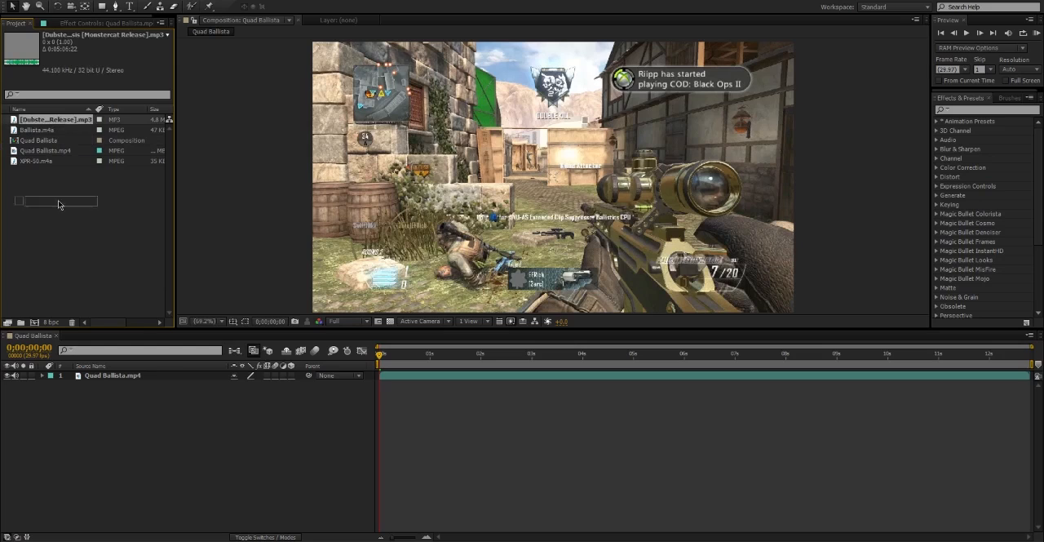
{"action": "left_click_drag", "start_coordinate": [67, 120], "coordinate": [135, 447]}
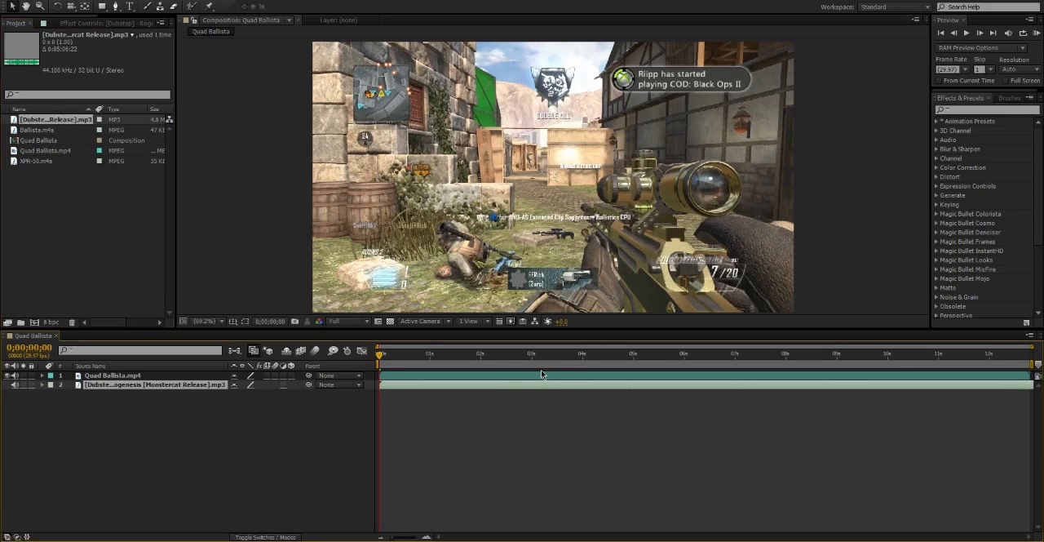
{"action": "key", "text": "l"}
{"action": "key", "text": "l"}
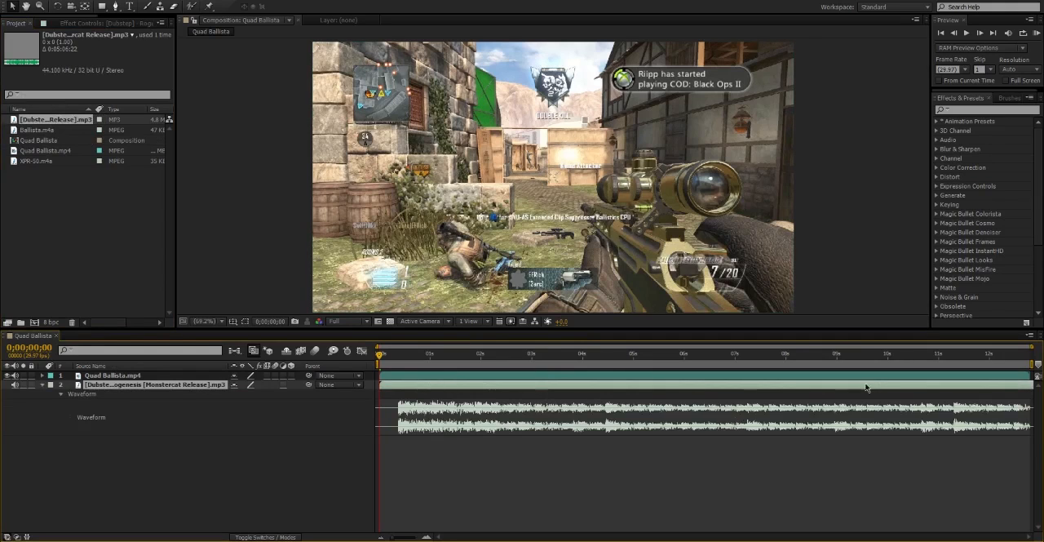
Slide the song layer earlier in several moves so a later section of the track falls under the clip.
{"action": "left_click_drag", "start_coordinate": [966, 391], "coordinate": [751, 394]}
{"action": "left_click_drag", "start_coordinate": [853, 385], "coordinate": [694, 403]}
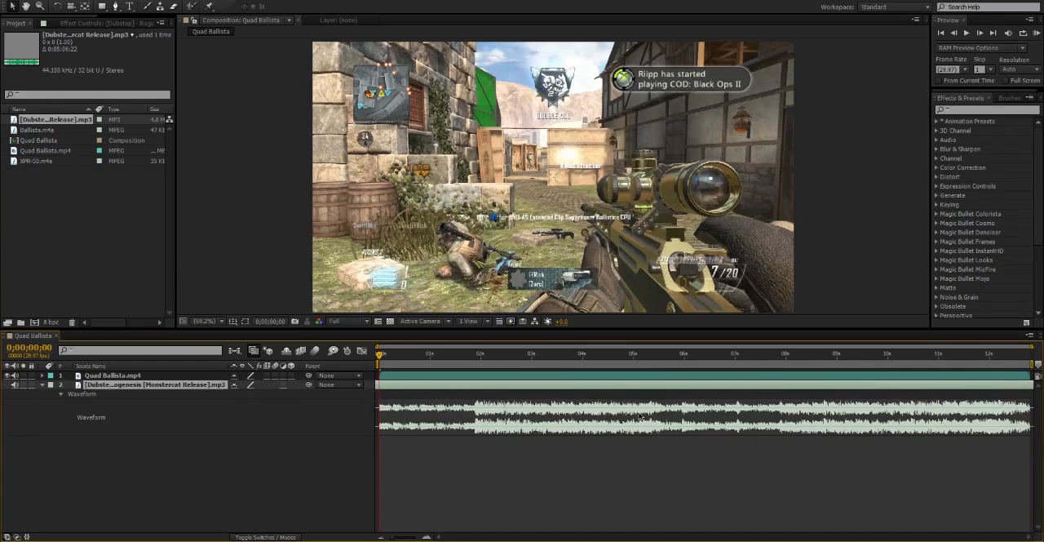
{"action": "left_click_drag", "start_coordinate": [959, 386], "coordinate": [741, 400]}
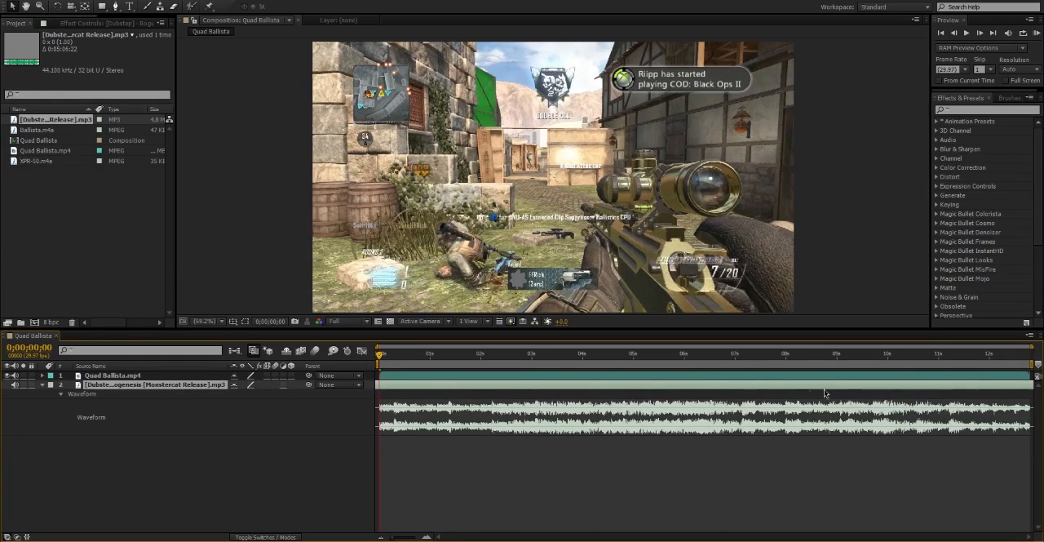
{"action": "left_click_drag", "start_coordinate": [920, 387], "coordinate": [412, 406]}
{"action": "left_click_drag", "start_coordinate": [979, 386], "coordinate": [851, 391]}
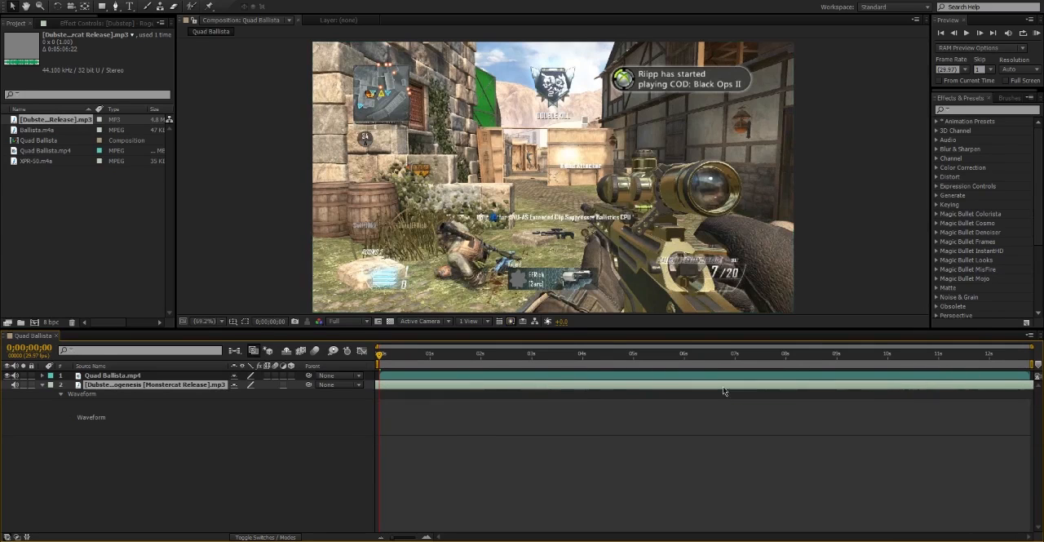
Shift the song layer later in time and audition the music from 0;00;06;07.
{"action": "left_click", "coordinate": [540, 356]}
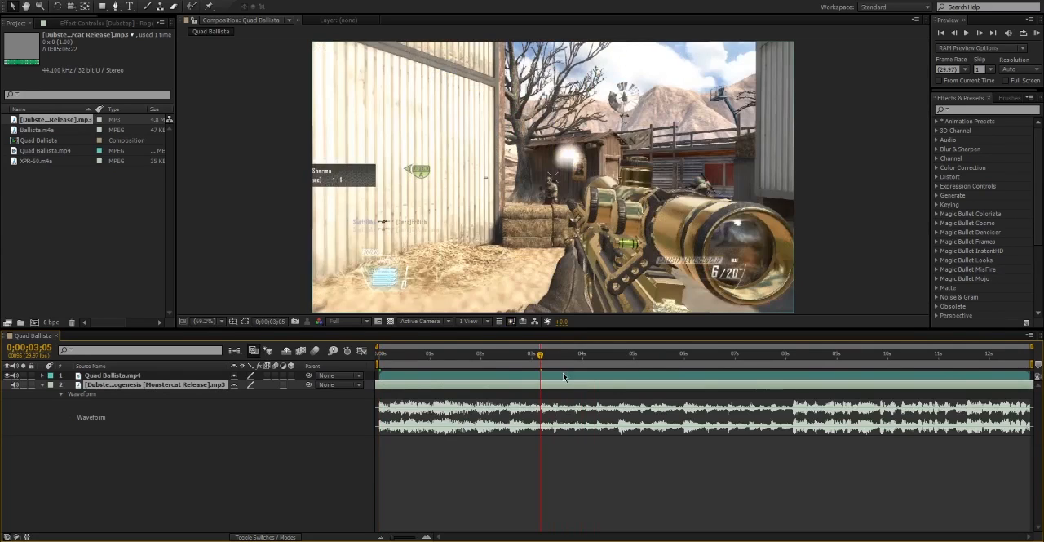
{"action": "left_click_drag", "start_coordinate": [561, 387], "coordinate": [1029, 393]}
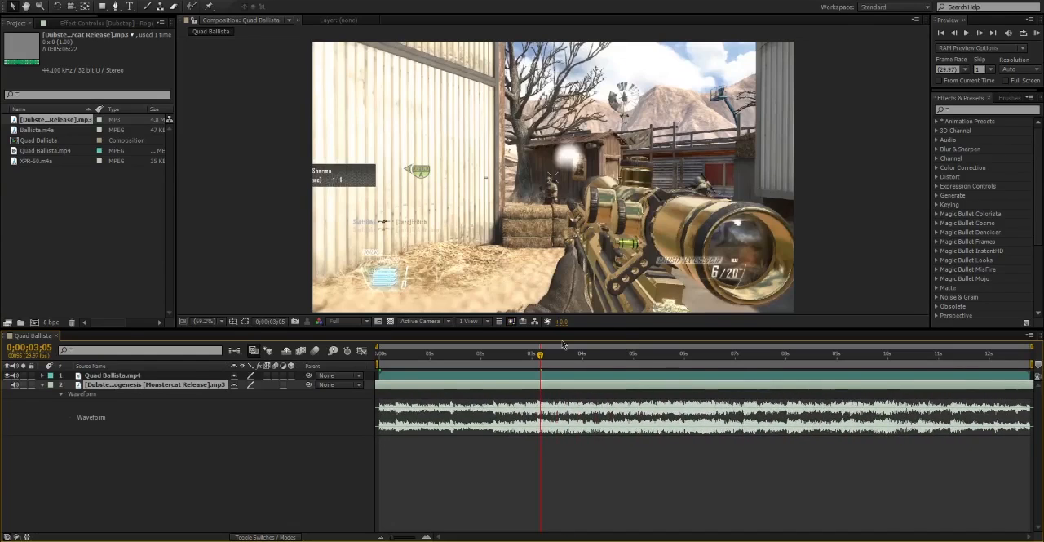
{"action": "left_click_drag", "start_coordinate": [718, 365], "coordinate": [696, 366]}
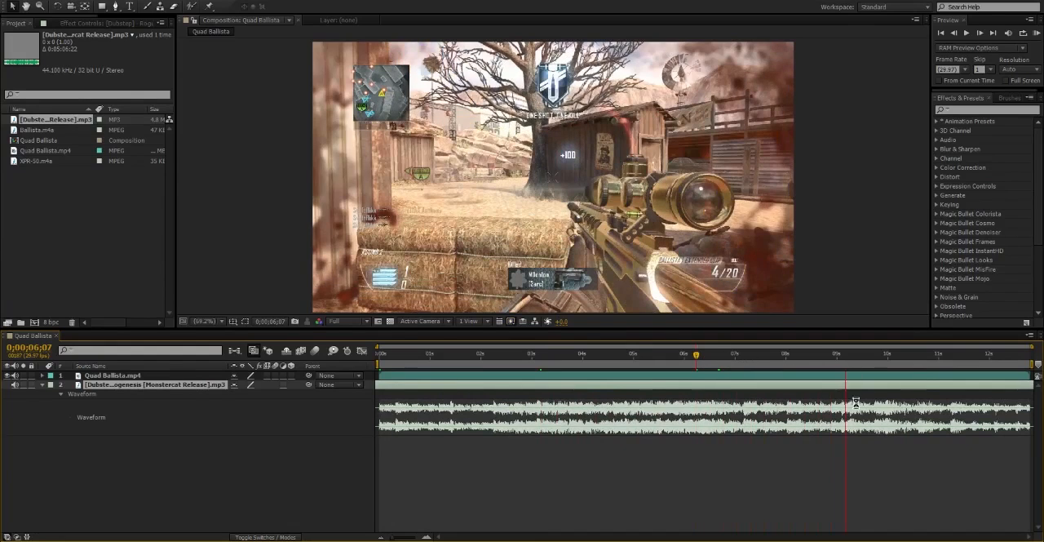
Trim the start of the song layer at 0;00;09;29 and move the trimmed song to the beginning of the composition.
{"action": "left_click", "coordinate": [887, 357]}
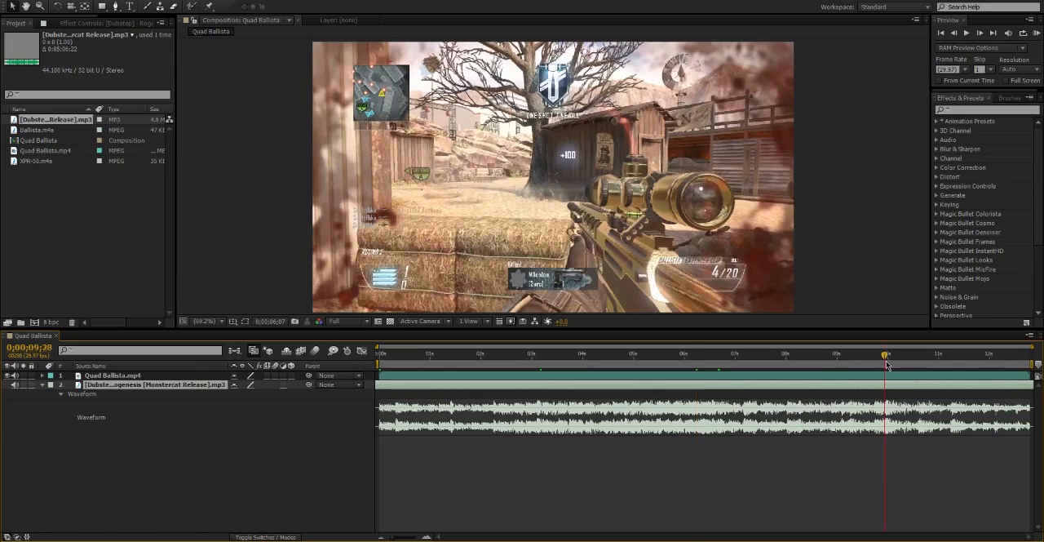
{"action": "left_click_drag", "start_coordinate": [888, 361], "coordinate": [886, 360]}
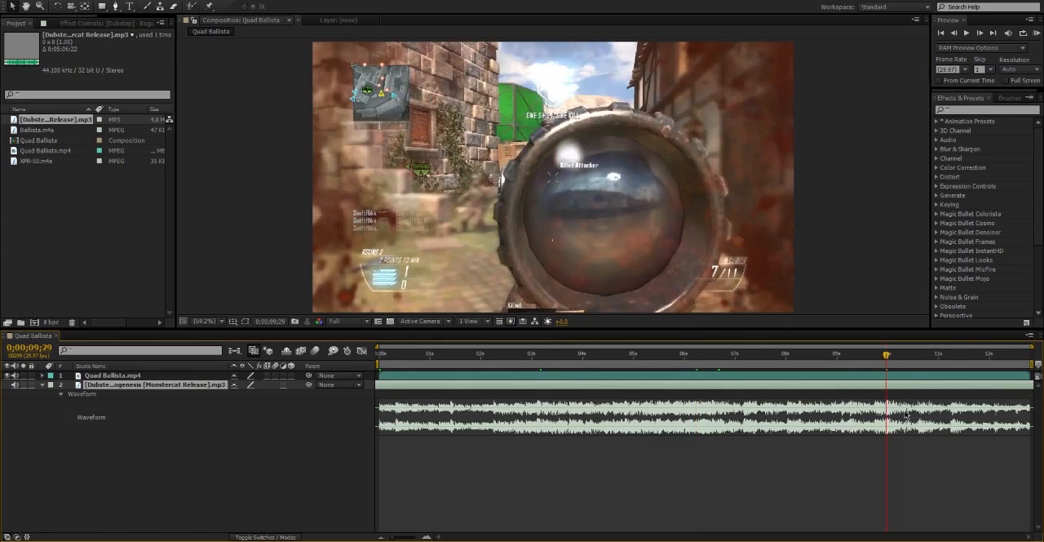
{"action": "key", "text": "alt+bracketleft"}
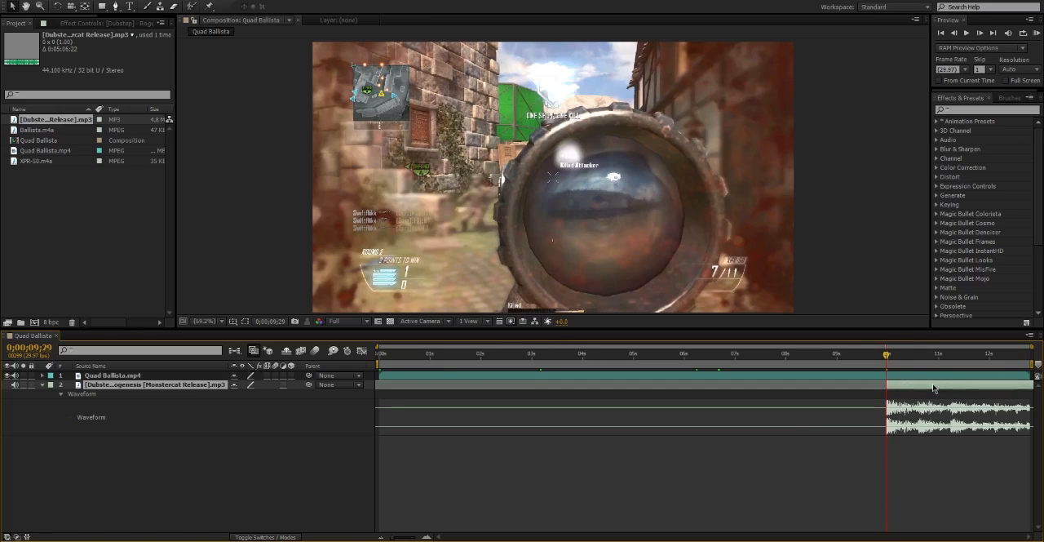
{"action": "left_click_drag", "start_coordinate": [934, 388], "coordinate": [467, 383]}
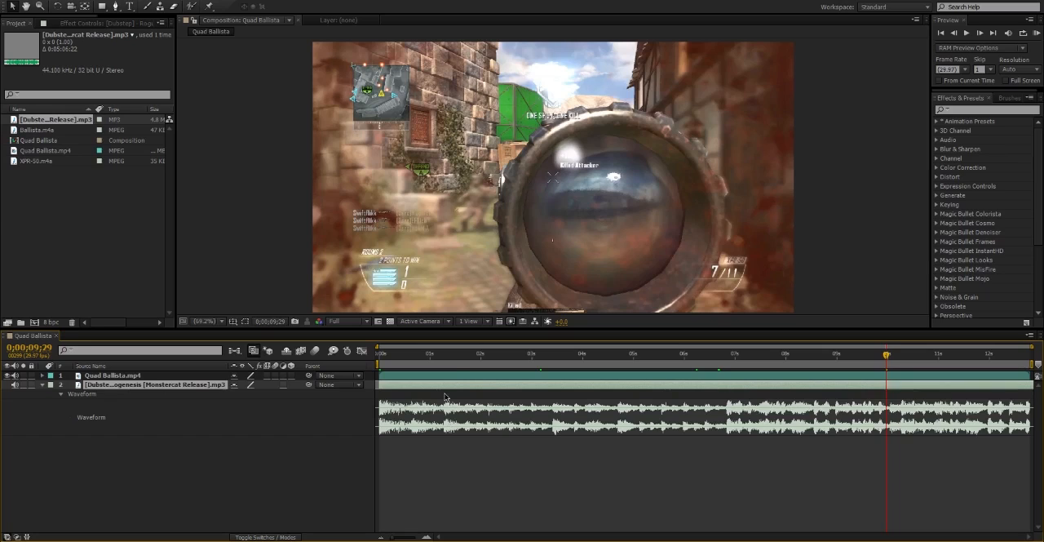
Enable Time Remapping on the Quad Ballista.mp4 layer.
{"action": "left_click", "coordinate": [467, 376]}
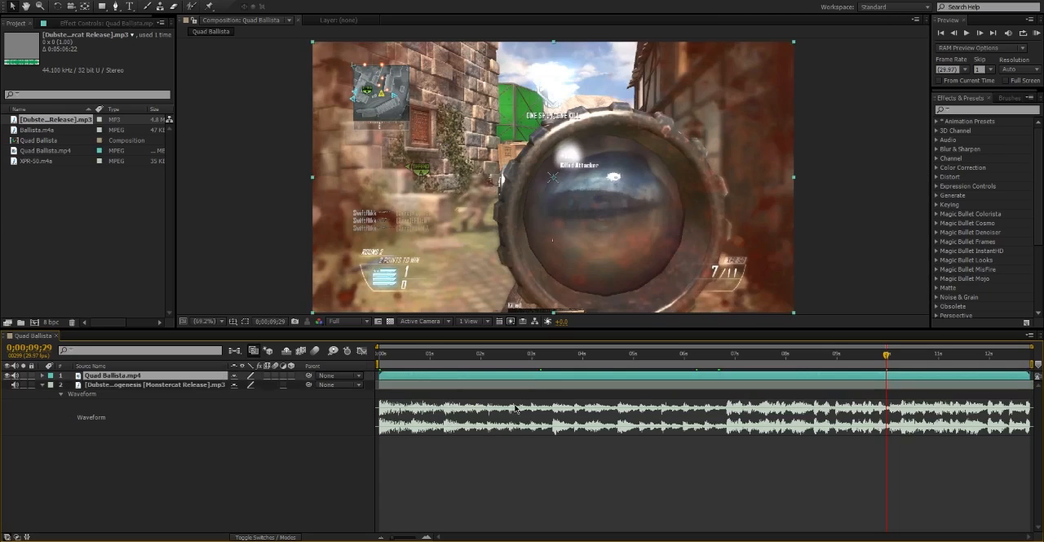
{"action": "right_click", "coordinate": [470, 379]}
{"action": "mouse_move", "coordinate": [547, 201]}
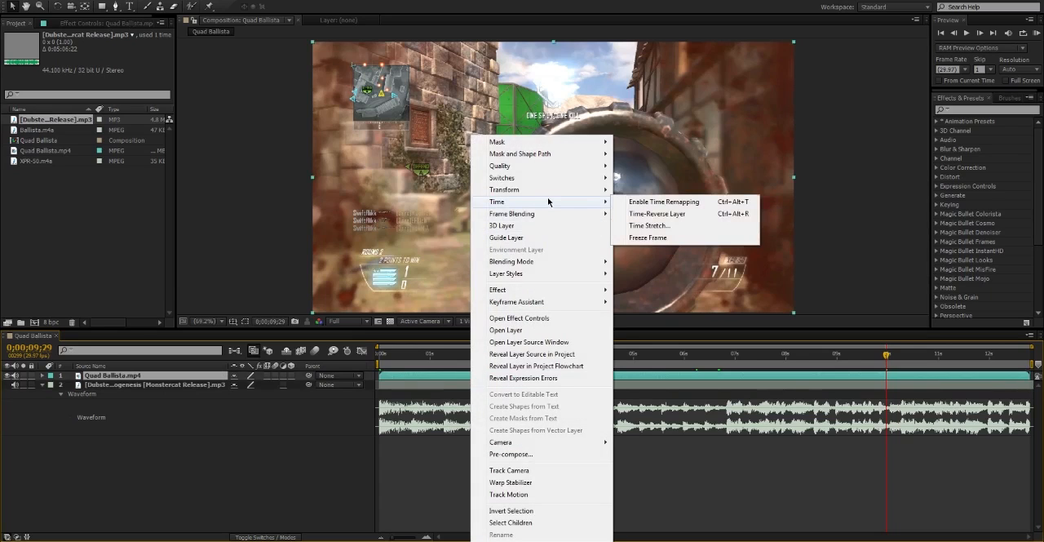
{"action": "left_click", "coordinate": [643, 201]}
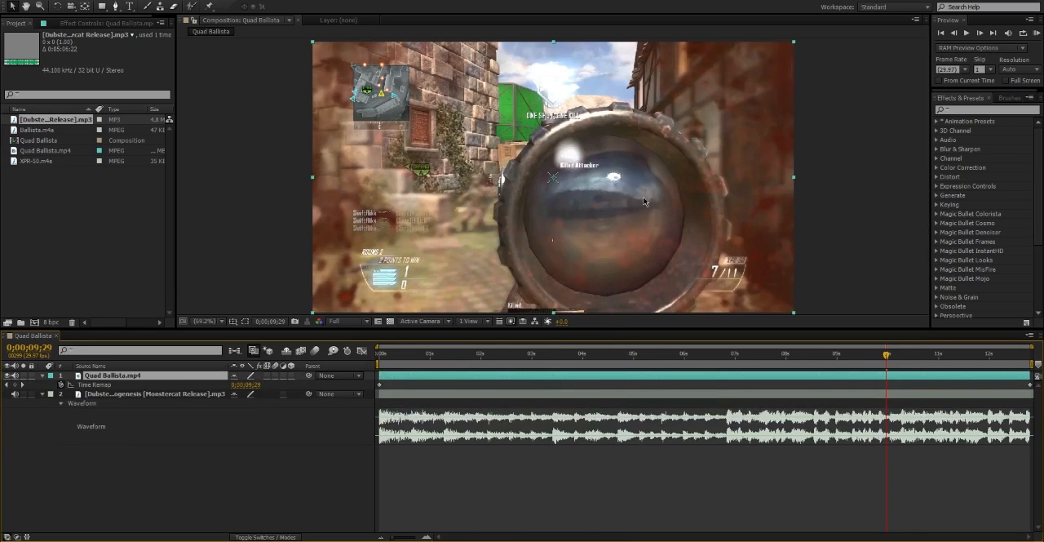
Find the first gunshot in the footage and add a Time Remap keyframe for it at 0;00;03;02.
{"action": "left_click", "coordinate": [447, 359]}
{"action": "left_click_drag", "start_coordinate": [446, 363], "coordinate": [540, 372]}
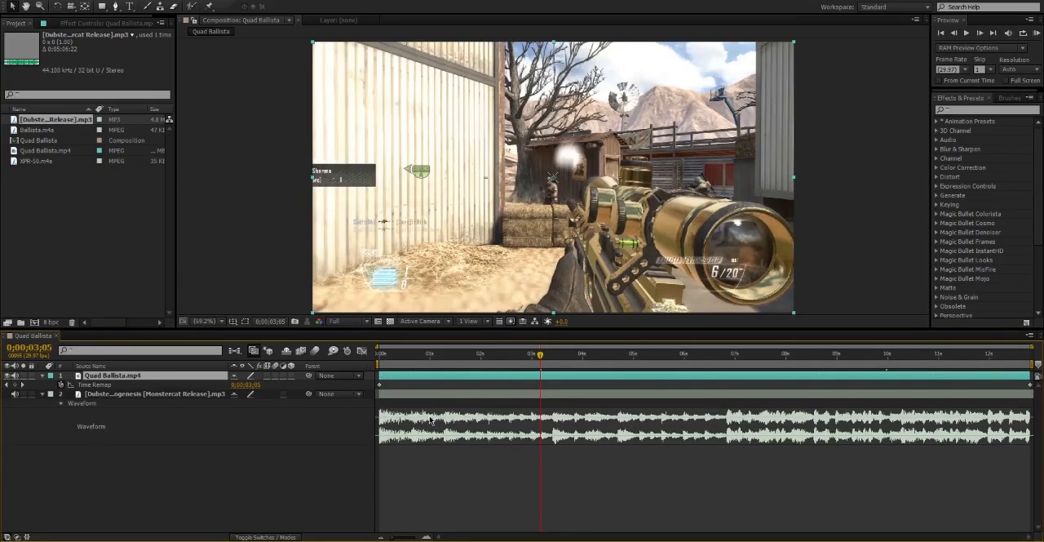
{"action": "left_click", "coordinate": [380, 355]}
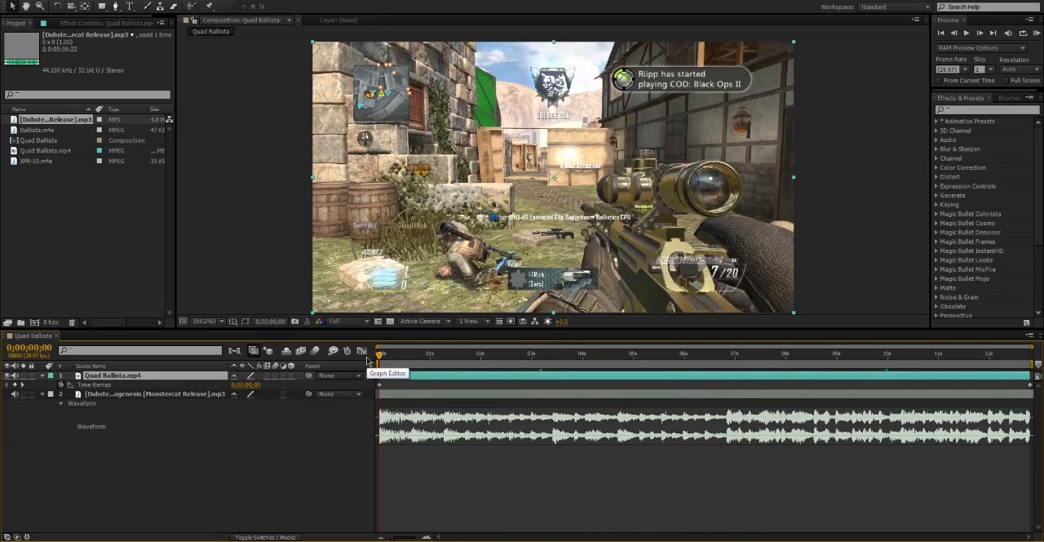
{"action": "left_click", "coordinate": [553, 357]}
{"action": "left_click_drag", "start_coordinate": [554, 360], "coordinate": [538, 361]}
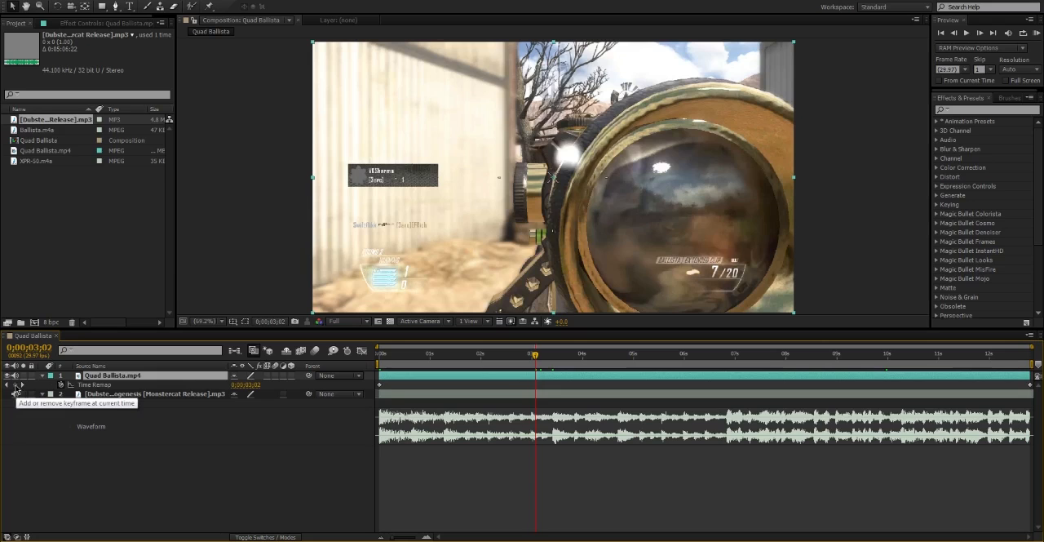
{"action": "left_click", "coordinate": [14, 385]}
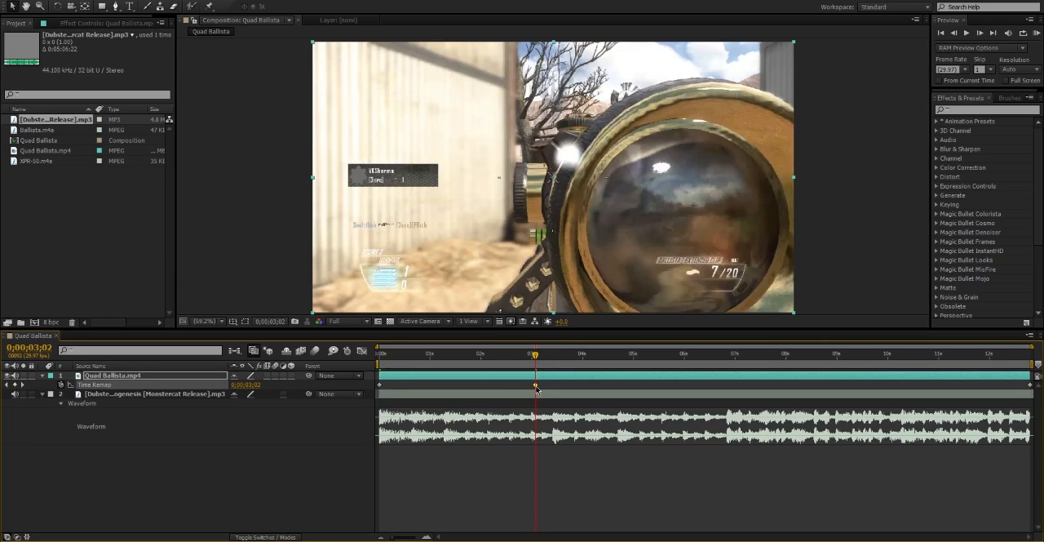
{"action": "mouse_move", "coordinate": [536, 387]}
{"action": "left_mouse_down"}
{"action": "mouse_move", "coordinate": [555, 387]}
{"action": "mouse_move", "coordinate": [536, 386]}
{"action": "mouse_move", "coordinate": [537, 362]}
{"action": "mouse_move", "coordinate": [558, 364]}
{"action": "mouse_move", "coordinate": [554, 388]}
{"action": "left_mouse_up"}
{"action": "left_click_drag", "start_coordinate": [555, 359], "coordinate": [584, 359]}
{"action": "key", "text": "ctrl+z"}
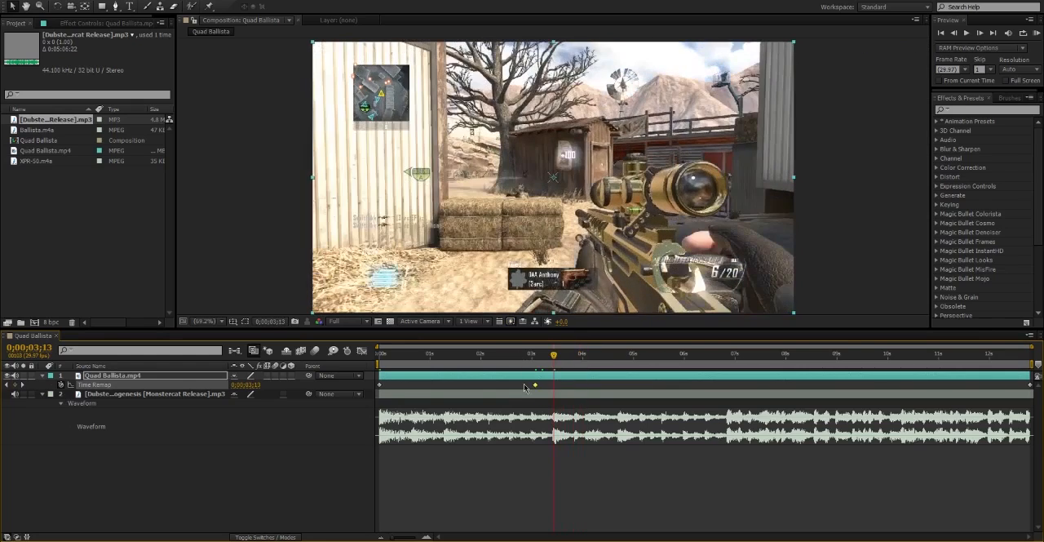
Add Time Remap keyframes on the second and third shots at 0;00;04;09 and 0;00;05;21.
{"action": "left_click_drag", "start_coordinate": [536, 363], "coordinate": [598, 362]}
{"action": "left_click", "coordinate": [20, 384]}
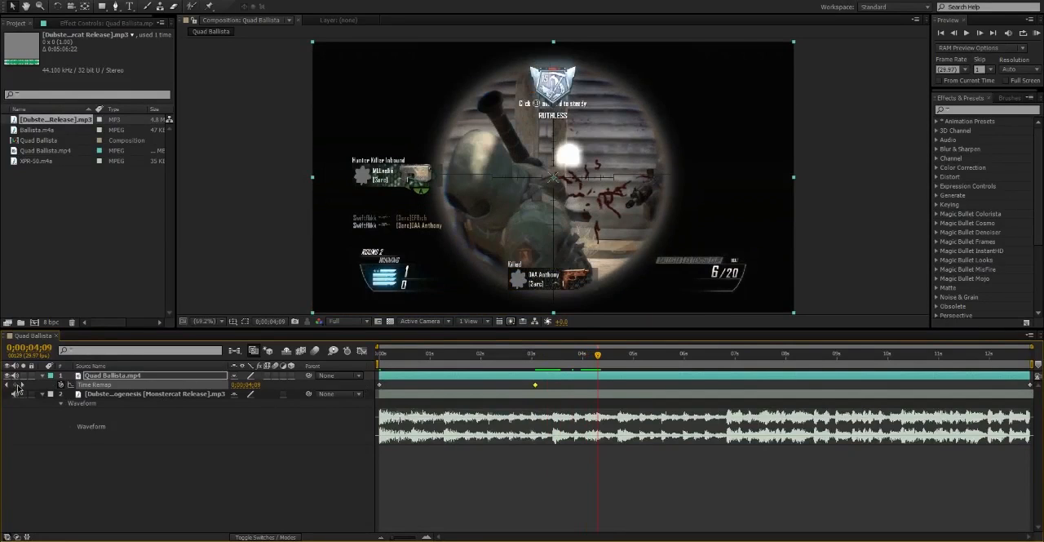
{"action": "left_click_drag", "start_coordinate": [602, 356], "coordinate": [671, 363]}
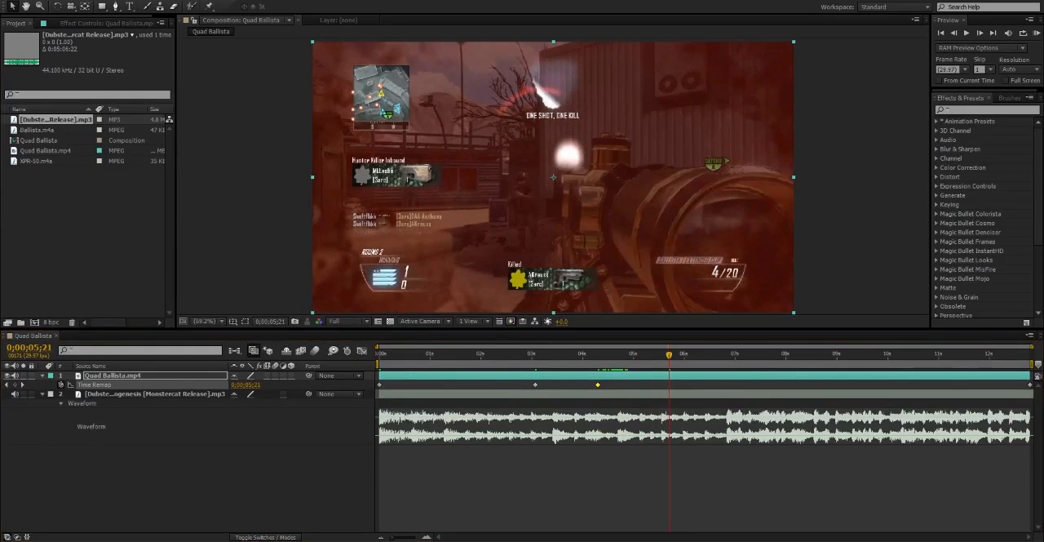
{"action": "left_click", "coordinate": [14, 384]}
Set the composition view resolution to Half and add a Time Remap keyframe on the fourth shot at 0;00;07;03.
{"action": "left_click_drag", "start_coordinate": [698, 354], "coordinate": [710, 354]}
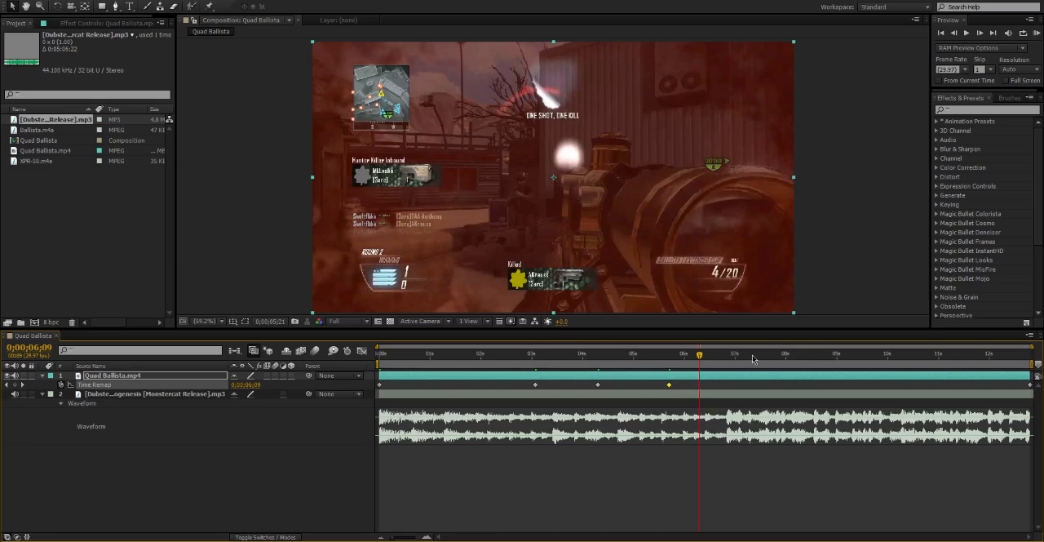
{"action": "mouse_move", "coordinate": [752, 358]}
{"action": "left_mouse_down"}
{"action": "mouse_move", "coordinate": [776, 357]}
{"action": "mouse_move", "coordinate": [740, 357]}
{"action": "left_mouse_up"}
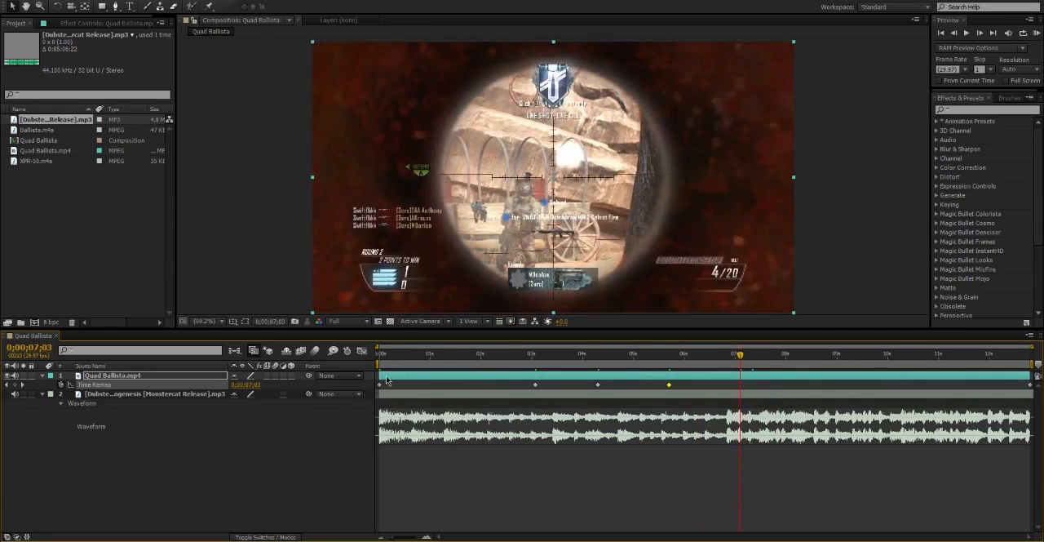
{"action": "left_click", "coordinate": [341, 322]}
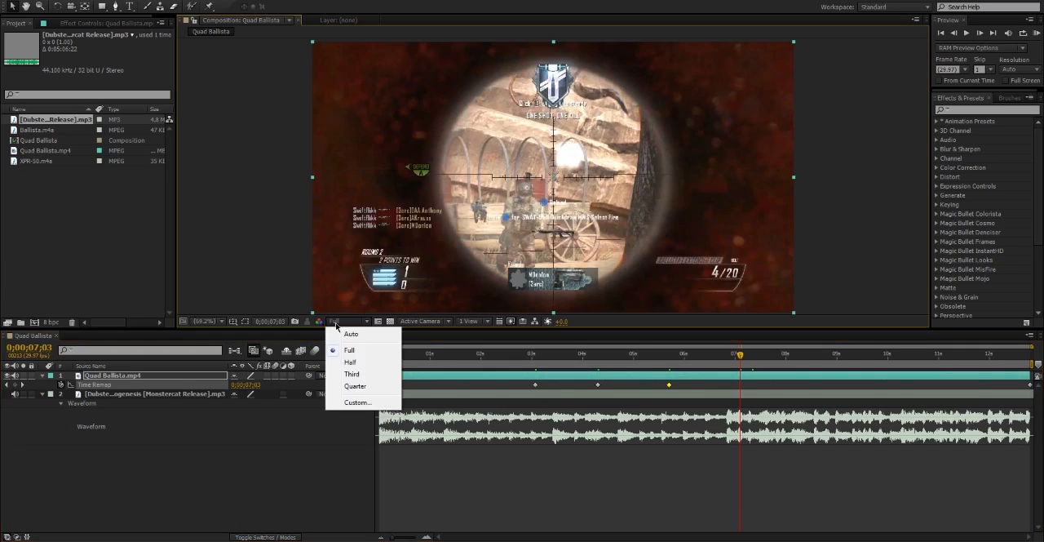
{"action": "left_click", "coordinate": [348, 363]}
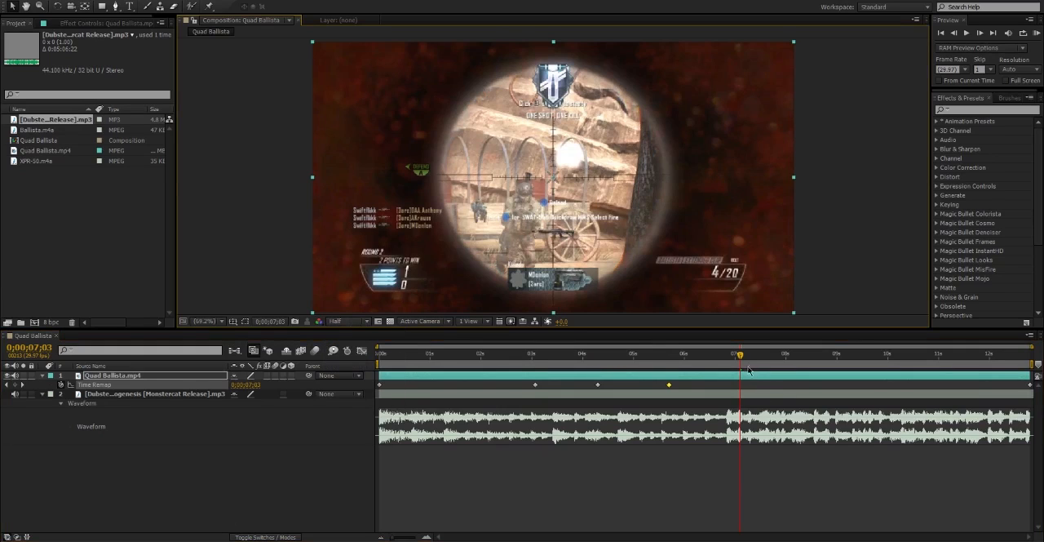
{"action": "left_click", "coordinate": [15, 385]}
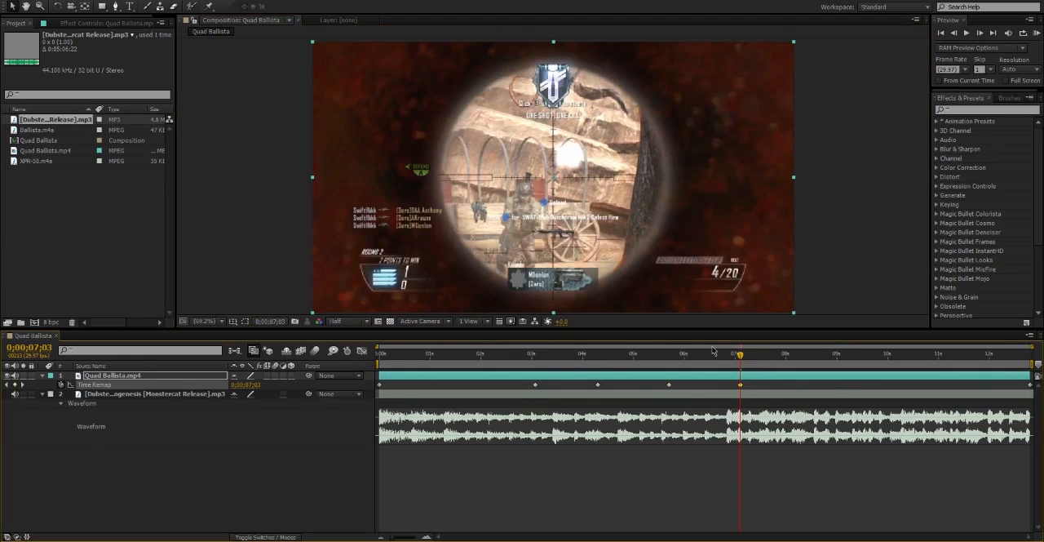
Add Time Remap keyframes on the last two shots at 0;00;09;24 and 0;00;10;20.
{"action": "left_click_drag", "start_coordinate": [774, 353], "coordinate": [877, 362]}
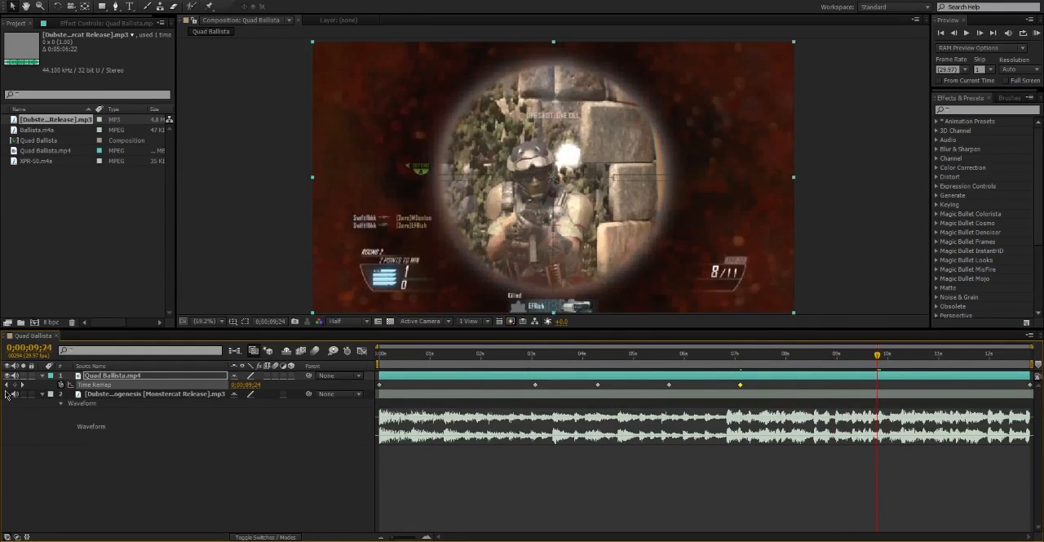
{"action": "left_click", "coordinate": [16, 384]}
{"action": "left_click", "coordinate": [927, 363]}
{"action": "left_click_drag", "start_coordinate": [927, 364], "coordinate": [922, 360]}
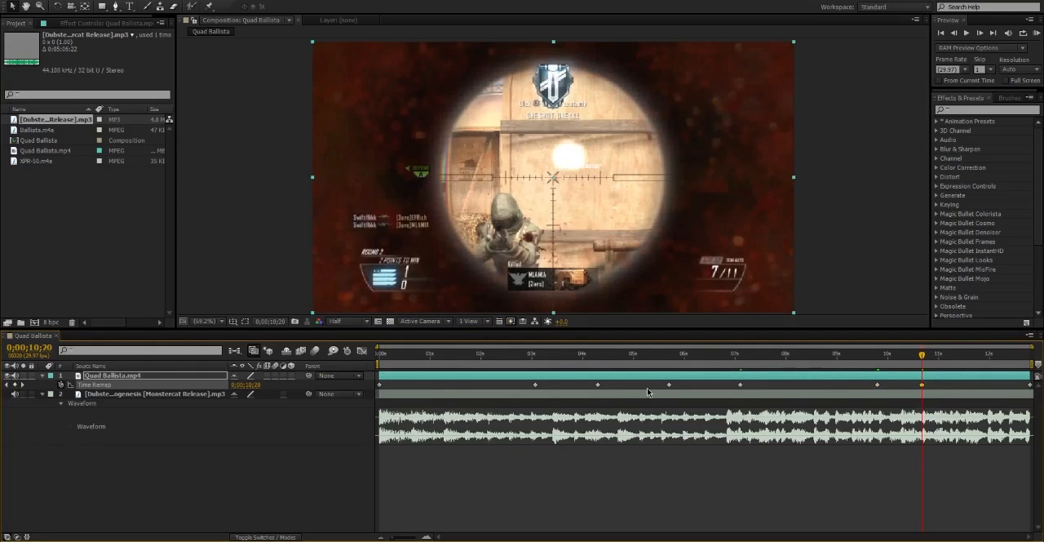
Move the first three shot keyframes onto the music beats at 0;00;03;13, just after 4 seconds, and 0;00;04;21.
{"action": "left_click_drag", "start_coordinate": [555, 359], "coordinate": [545, 392]}
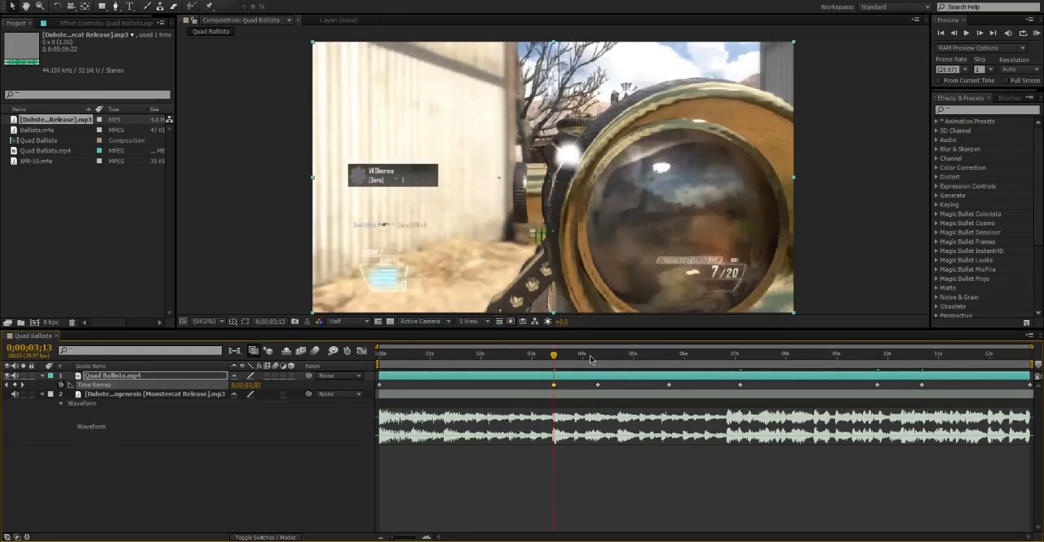
{"action": "left_click", "coordinate": [585, 356]}
{"action": "left_click", "coordinate": [597, 385]}
{"action": "left_click_drag", "start_coordinate": [596, 390], "coordinate": [584, 390]}
{"action": "left_click", "coordinate": [618, 356]}
{"action": "left_click_drag", "start_coordinate": [669, 385], "coordinate": [619, 385]}
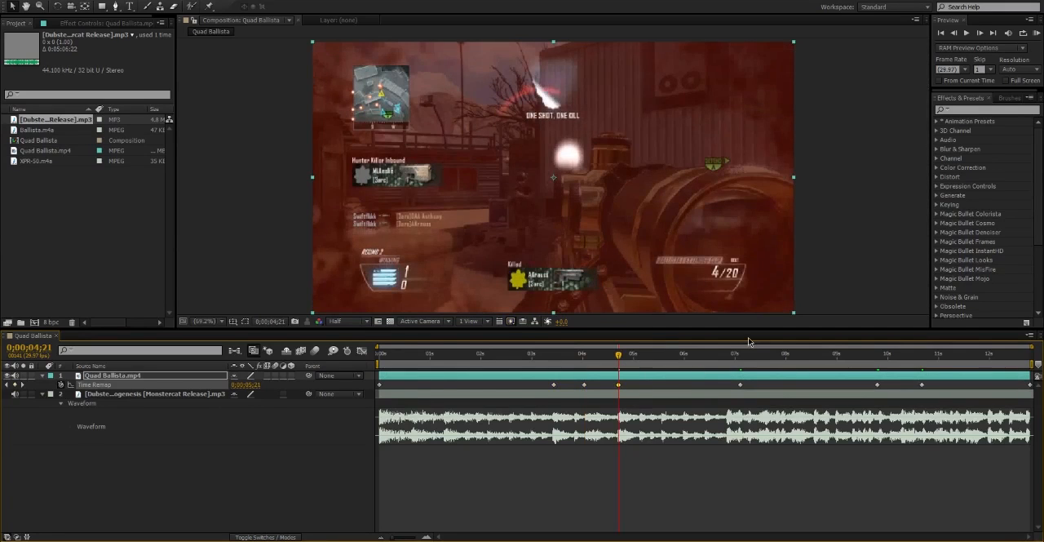
Move the fourth, fifth and sixth shot keyframes onto the music beats at 0;00;06;26, 0;00;07;17 and 0;00;08;05.
{"action": "mouse_move", "coordinate": [717, 355]}
{"action": "left_mouse_down"}
{"action": "mouse_move", "coordinate": [728, 357]}
{"action": "mouse_move", "coordinate": [713, 355]}
{"action": "left_mouse_up"}
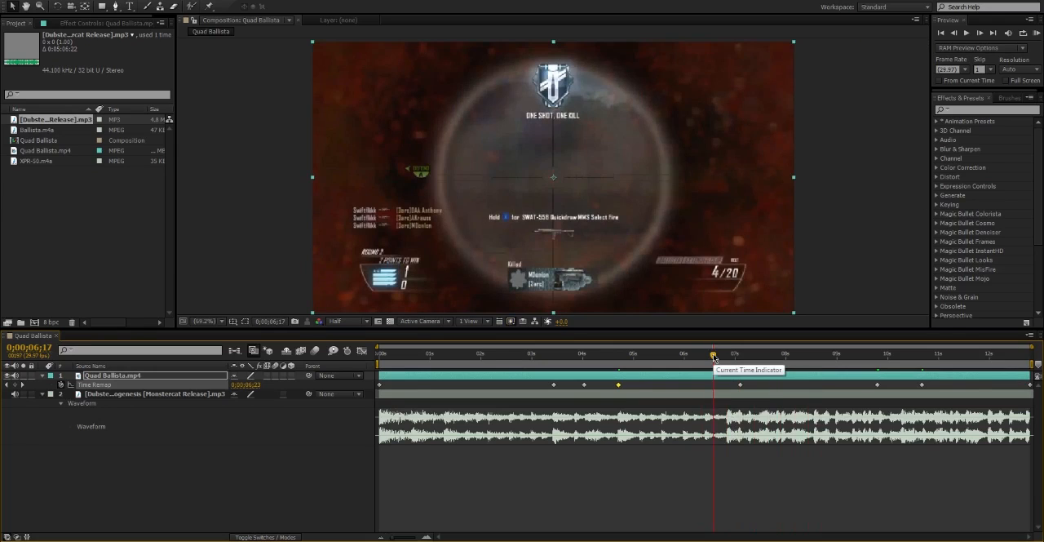
{"action": "left_click_drag", "start_coordinate": [740, 385], "coordinate": [728, 385]}
{"action": "left_click", "coordinate": [726, 358]}
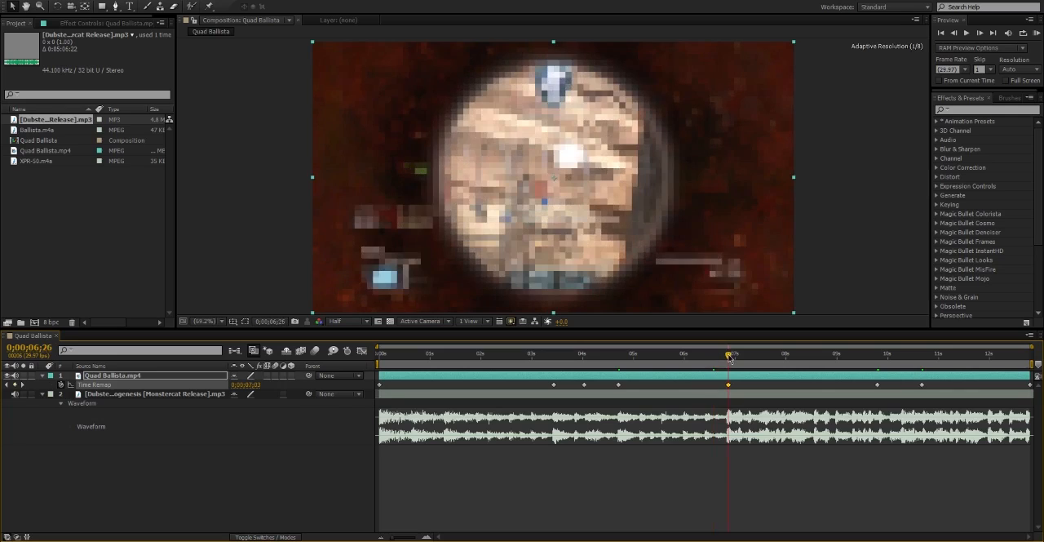
{"action": "left_click", "coordinate": [747, 357]}
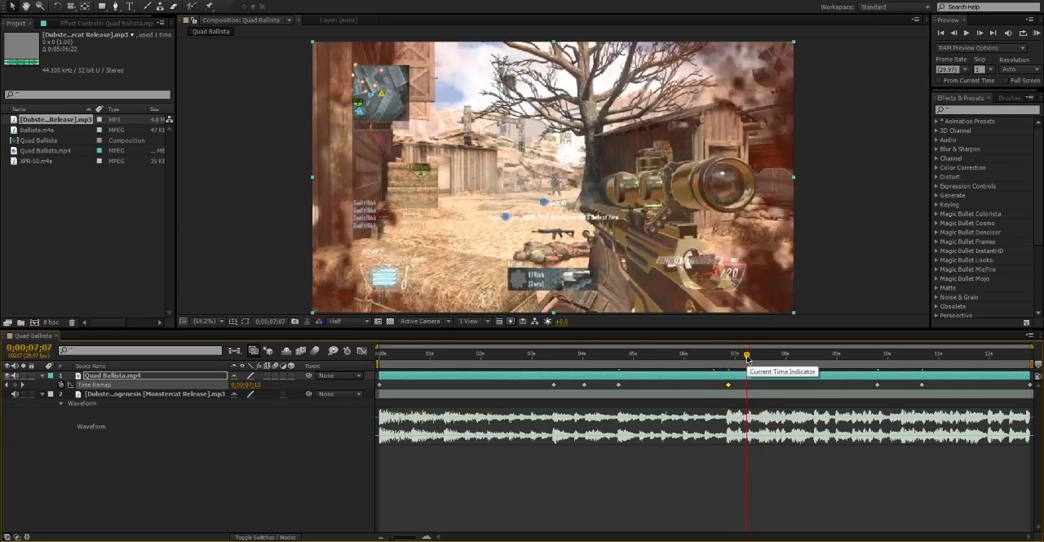
{"action": "left_click_drag", "start_coordinate": [746, 357], "coordinate": [763, 356]}
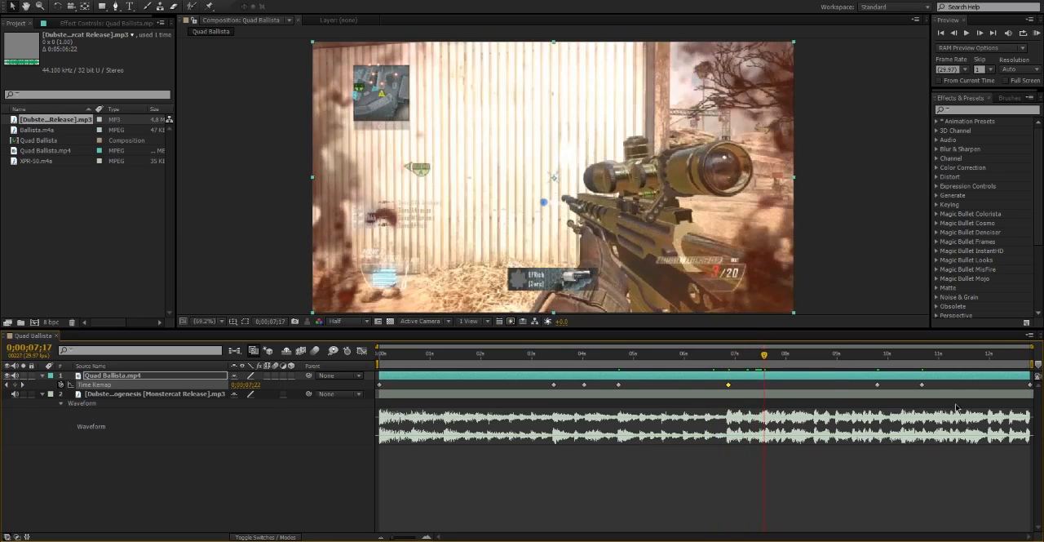
{"action": "left_click_drag", "start_coordinate": [875, 387], "coordinate": [765, 392]}
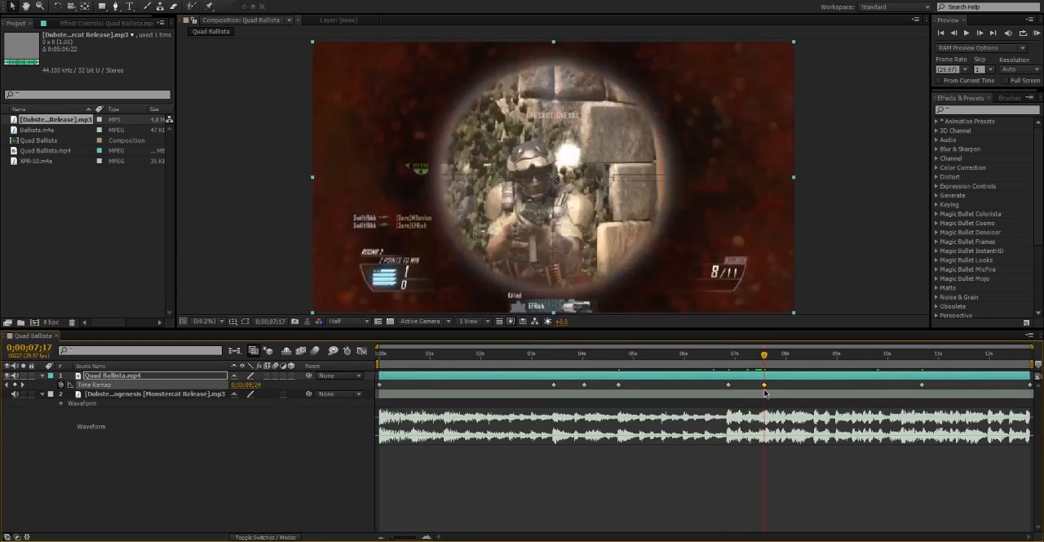
{"action": "left_click", "coordinate": [795, 356]}
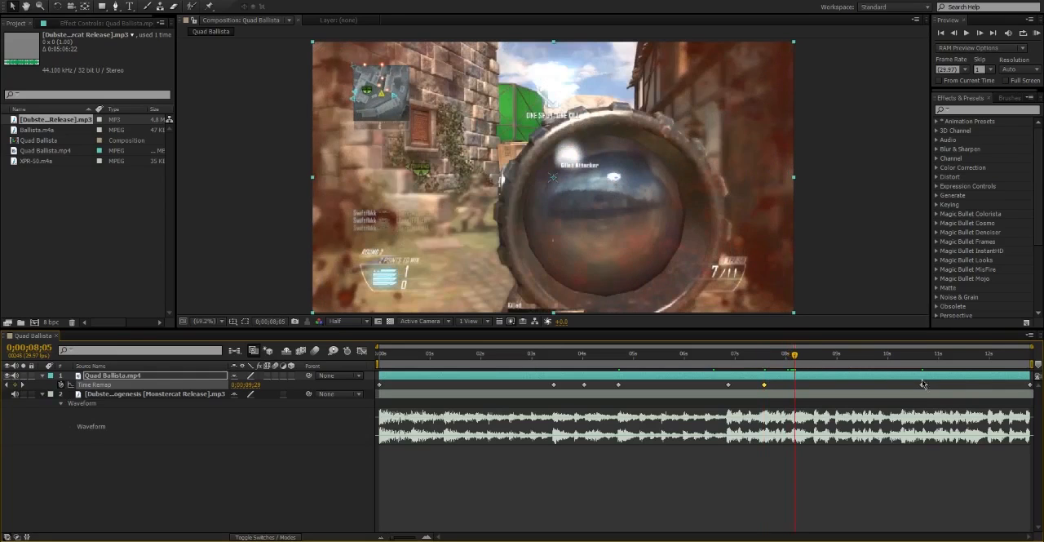
{"action": "left_click_drag", "start_coordinate": [921, 389], "coordinate": [796, 394]}
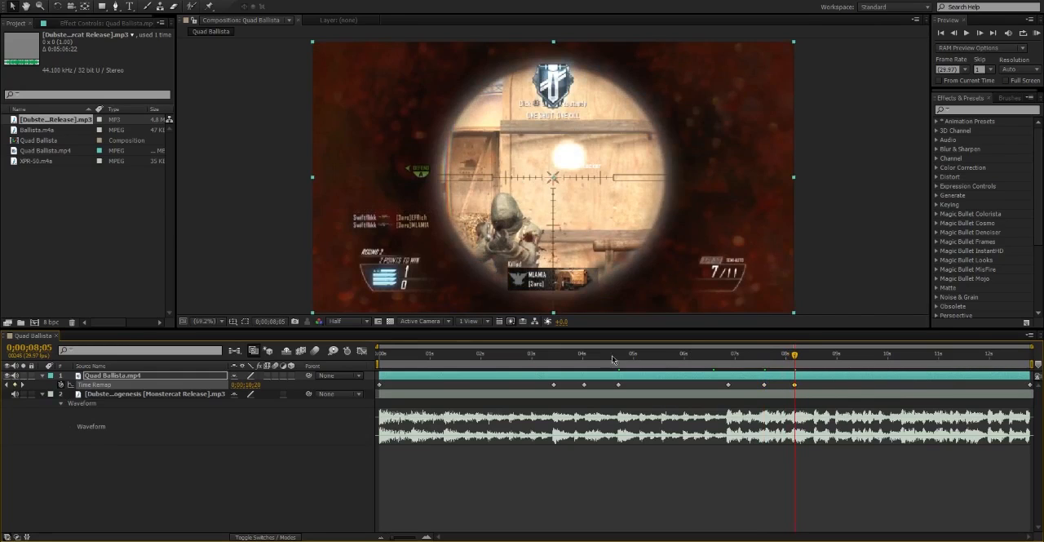
Set the work area from 0;00;02;19 to 0;00;09;08, RAM preview the synced section, and deselect the layer.
{"action": "left_click_drag", "start_coordinate": [526, 357], "coordinate": [425, 357]}
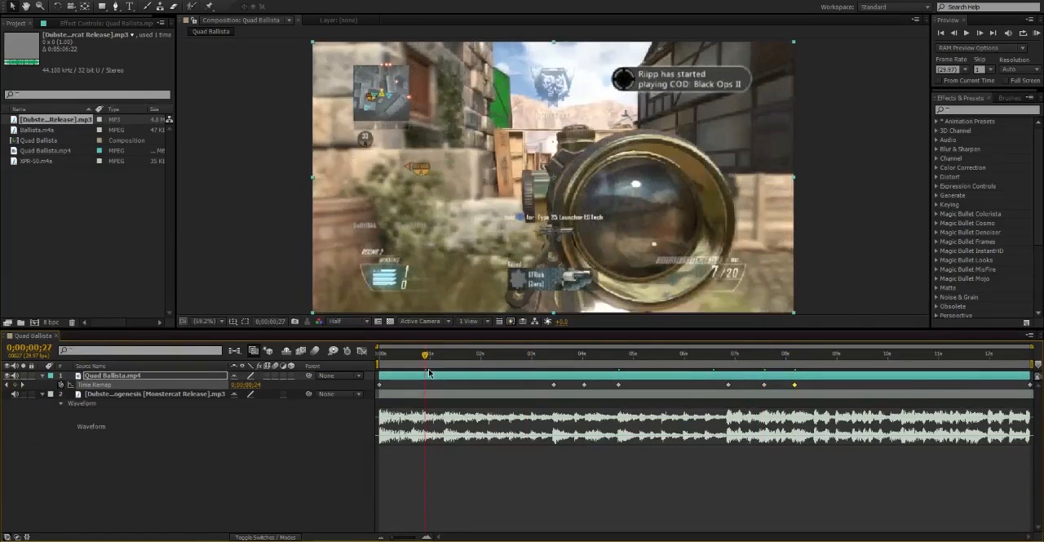
{"action": "left_click_drag", "start_coordinate": [501, 361], "coordinate": [513, 358]}
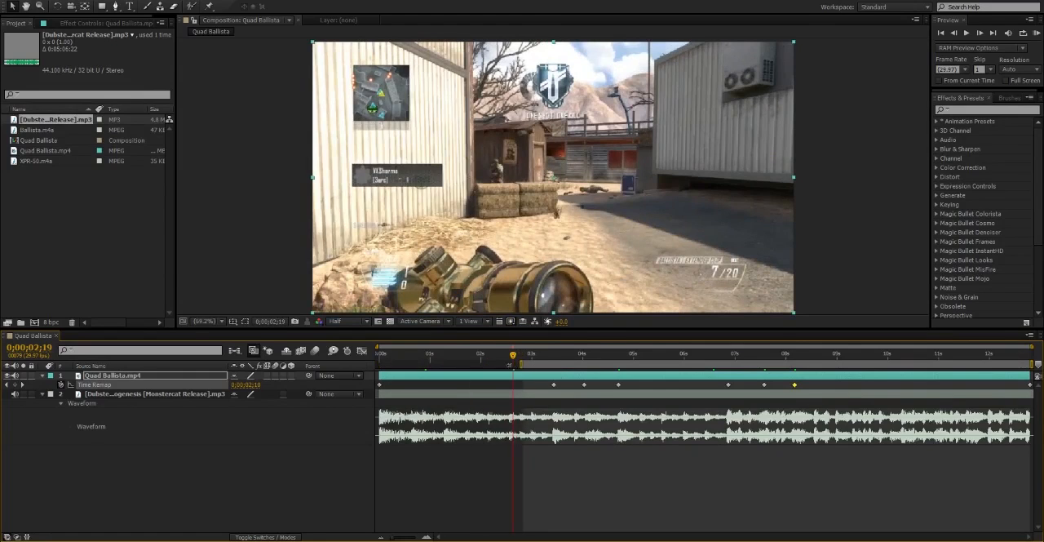
{"action": "left_click", "coordinate": [816, 358]}
{"action": "left_click_drag", "start_coordinate": [819, 361], "coordinate": [851, 364]}
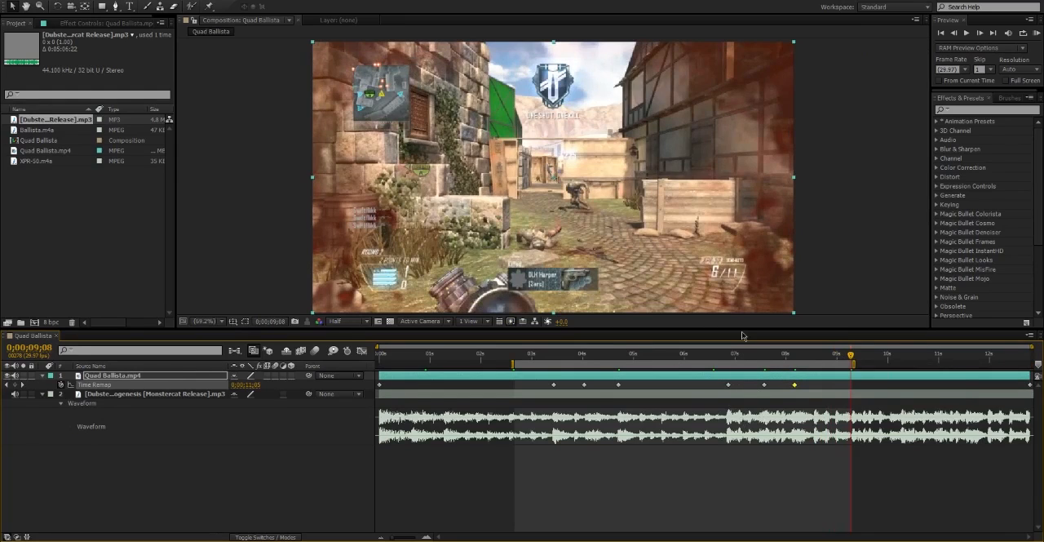
{"action": "left_click", "coordinate": [1038, 34]}
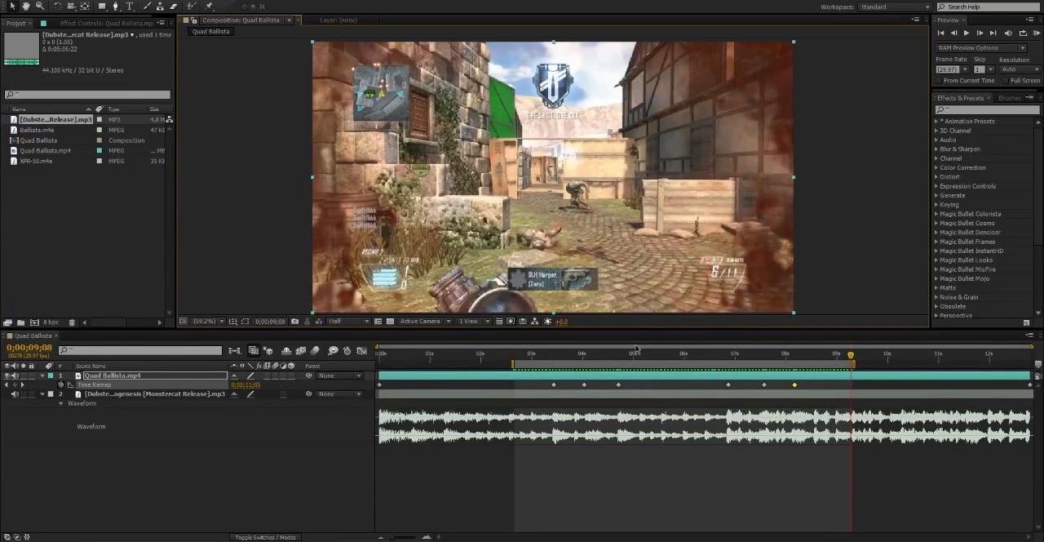
{"action": "left_click", "coordinate": [583, 471]}
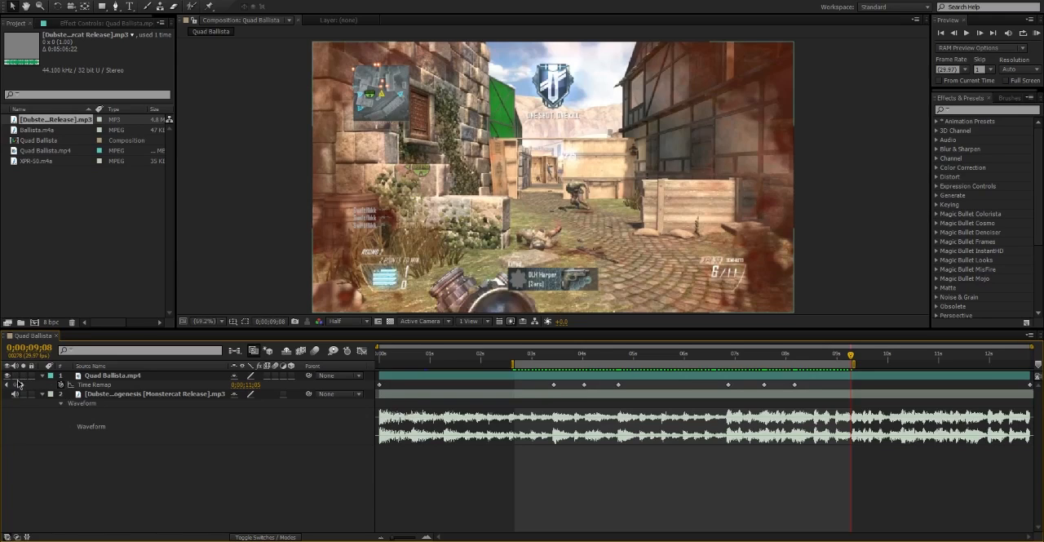
Add Ballista.m4a below the gameplay clip, show its waveform, and align the gunshot with the first shot keyframe at 0;00;03;13.
{"action": "left_click", "coordinate": [123, 378]}
{"action": "left_click", "coordinate": [530, 358]}
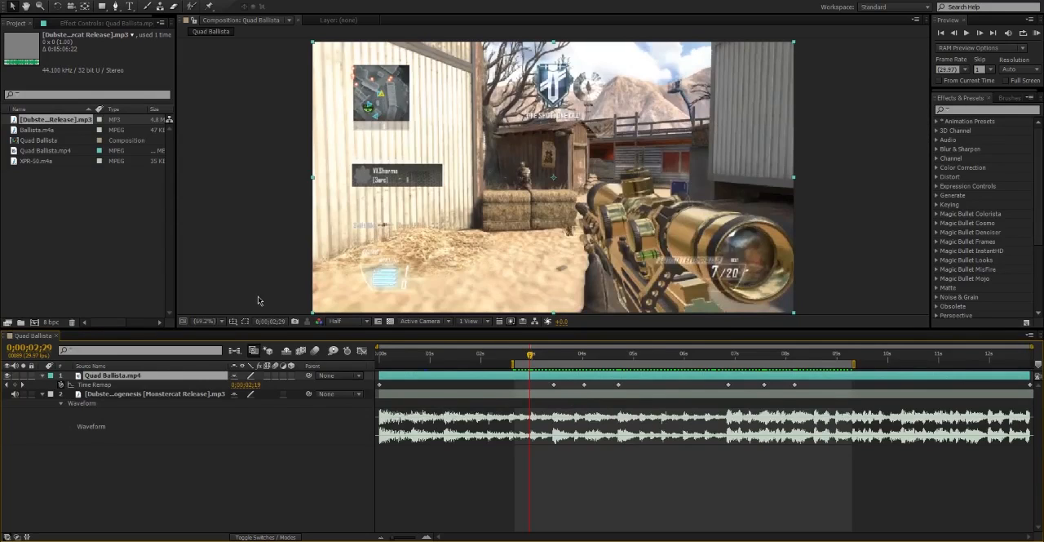
{"action": "left_click", "coordinate": [54, 190]}
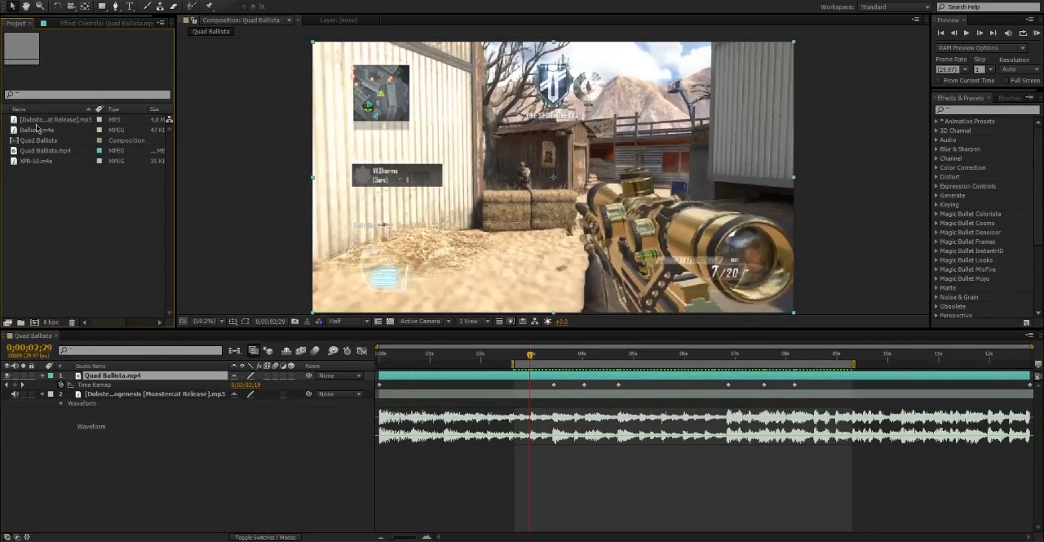
{"action": "left_click", "coordinate": [556, 354]}
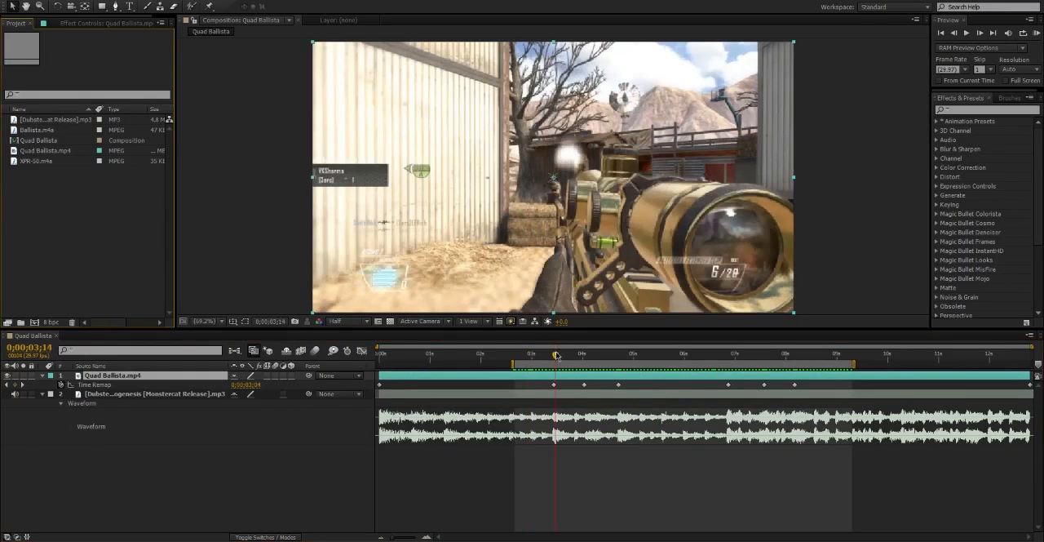
{"action": "left_click_drag", "start_coordinate": [556, 357], "coordinate": [554, 356]}
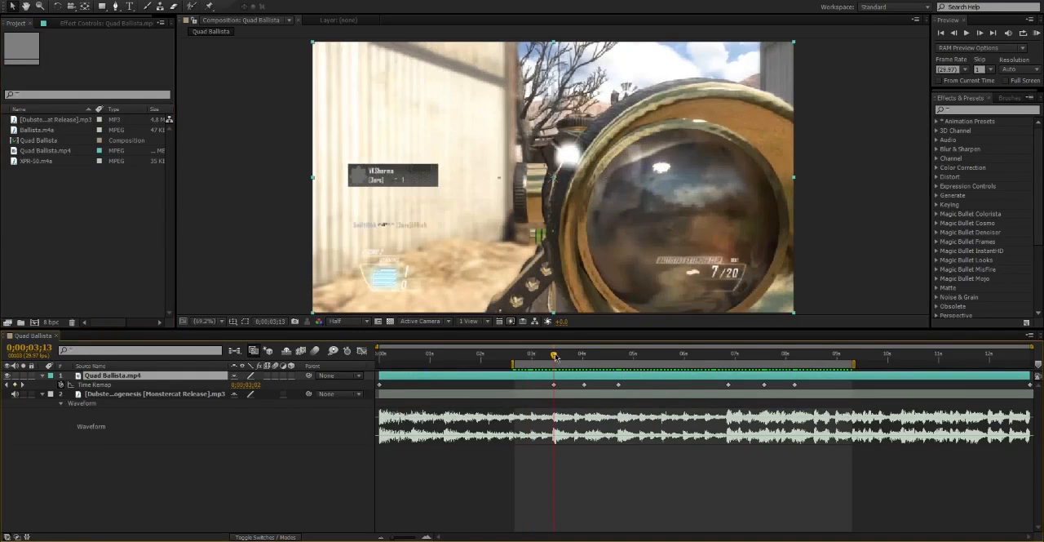
{"action": "left_click_drag", "start_coordinate": [38, 133], "coordinate": [556, 393]}
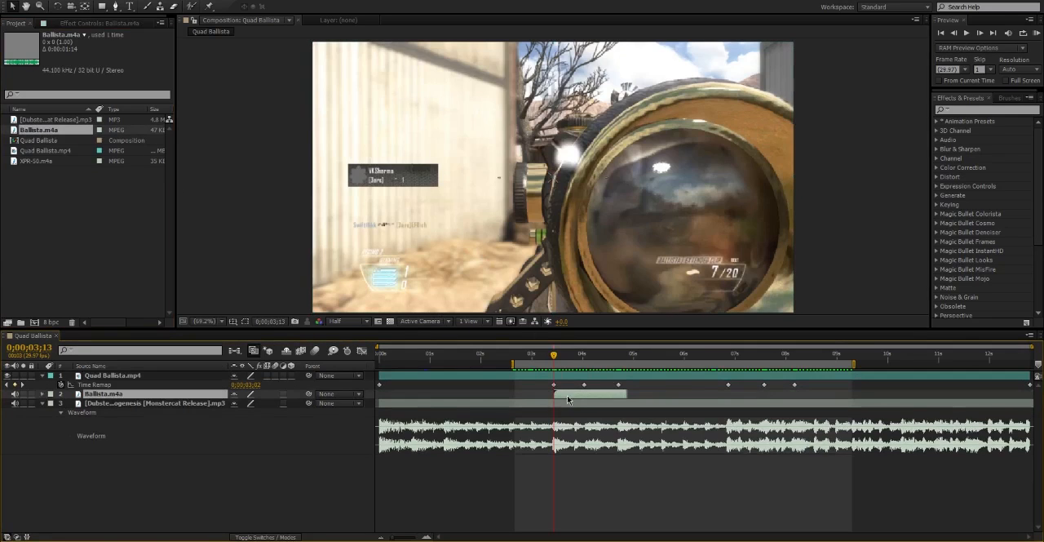
{"action": "key", "text": "l"}
{"action": "key", "text": "l"}
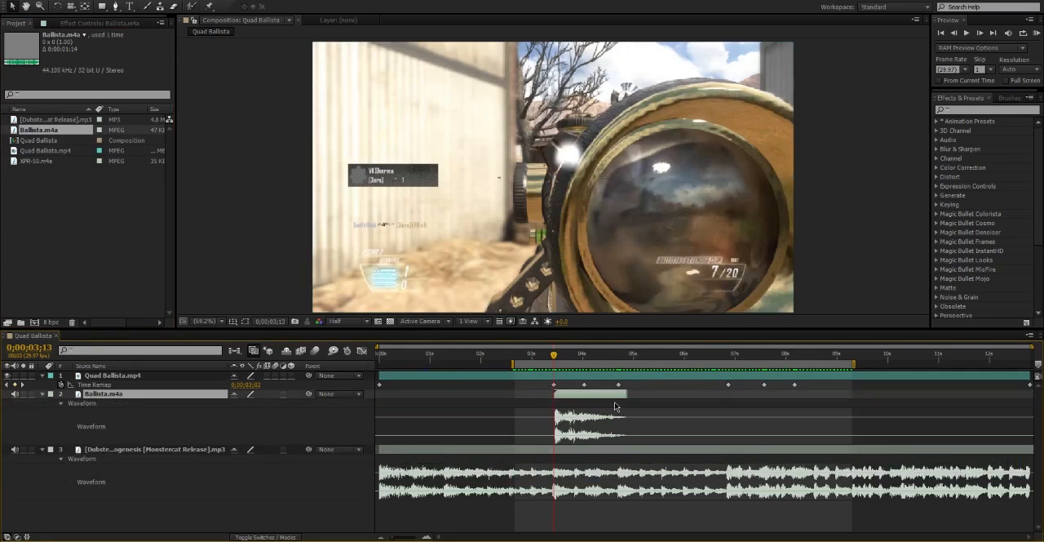
{"action": "left_click_drag", "start_coordinate": [601, 397], "coordinate": [600, 397]}
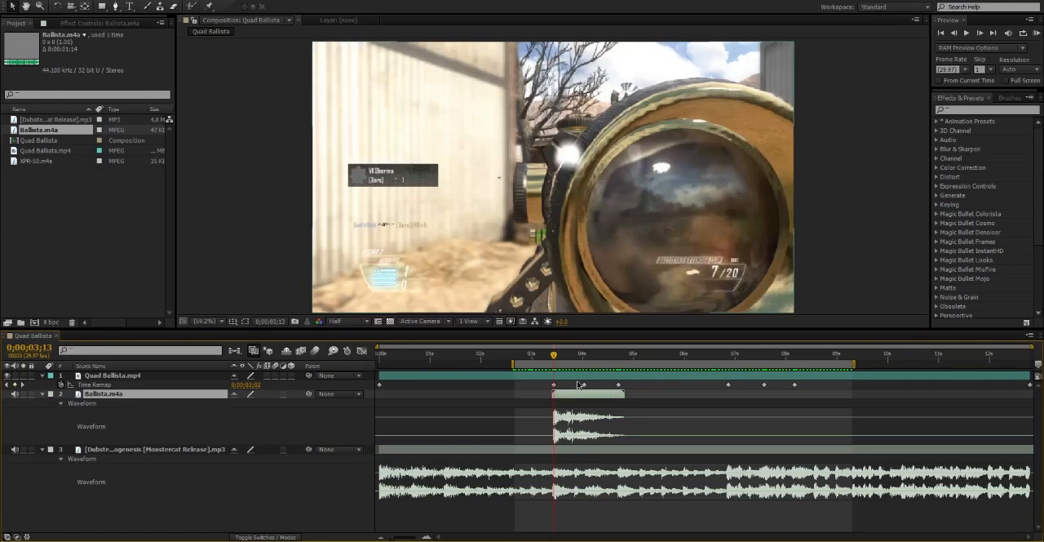
Duplicate the Ballista.m4a layer twice, aligning the copies with the second and third shot keyframes at 0;00;04;01 and 0;00;04;21.
{"action": "key", "text": "ctrl+d"}
{"action": "left_click_drag", "start_coordinate": [573, 356], "coordinate": [584, 358]}
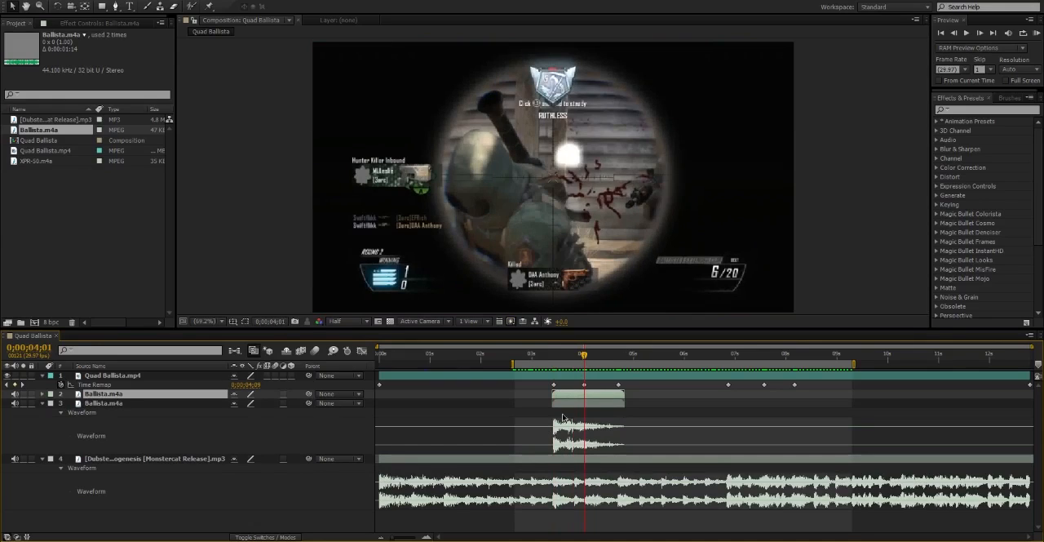
{"action": "left_click_drag", "start_coordinate": [561, 410], "coordinate": [596, 409]}
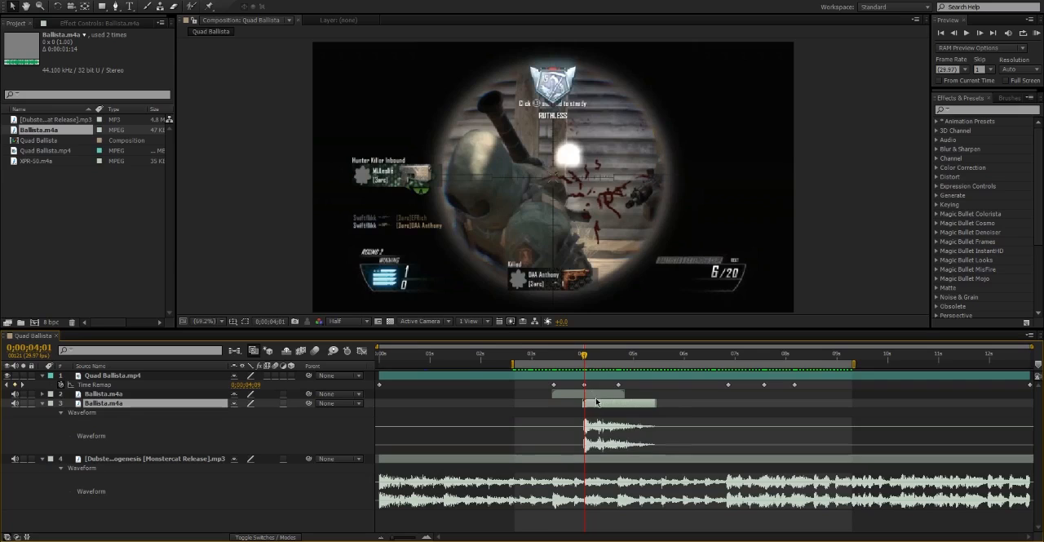
{"action": "key", "text": "ctrl+d"}
{"action": "left_click", "coordinate": [619, 355]}
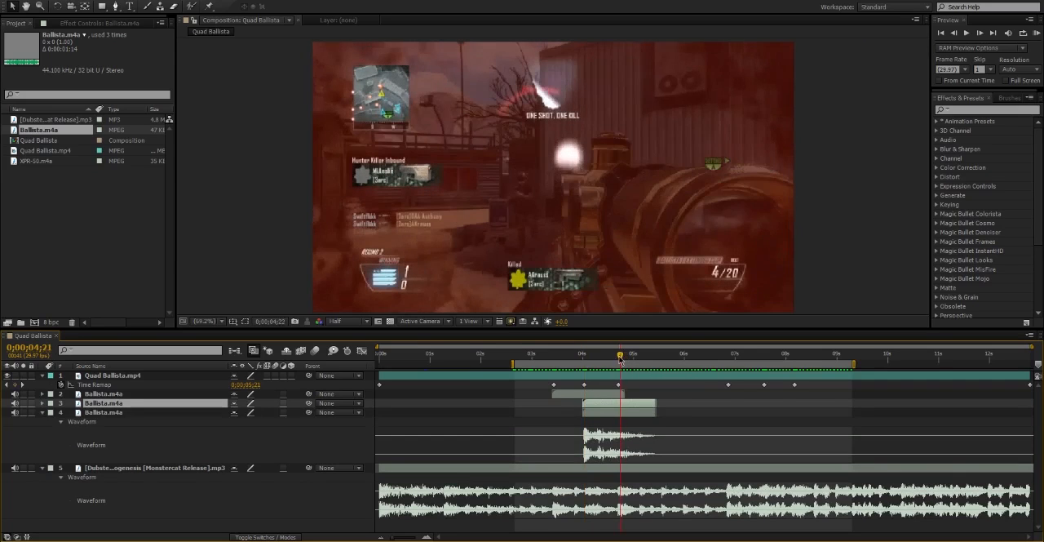
{"action": "left_click_drag", "start_coordinate": [607, 415], "coordinate": [640, 414]}
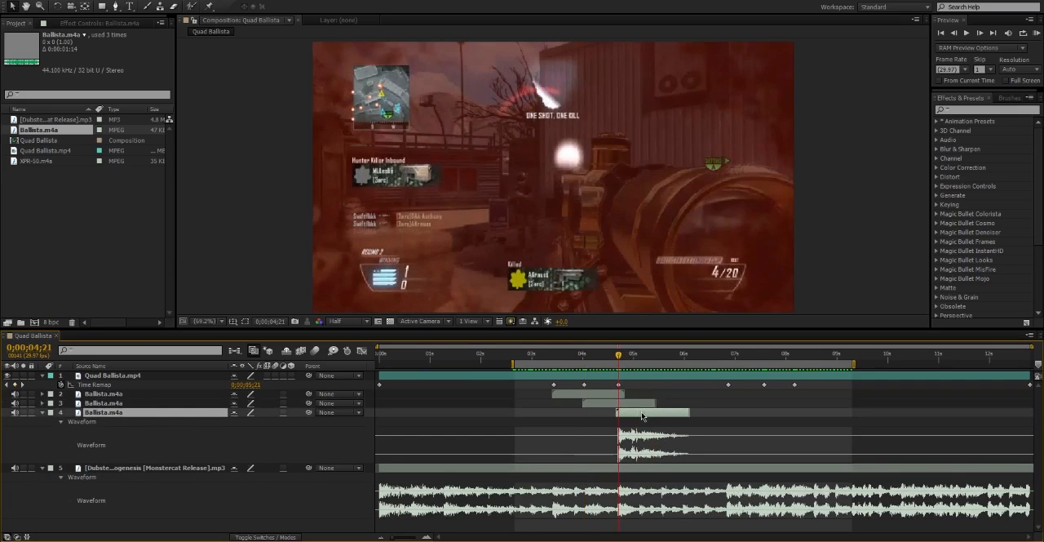
Duplicate Ballista.m4a for the fourth shot, align its gunshot with the keyframe at 0;00;06;26, and collapse its waveform.
{"action": "left_click", "coordinate": [729, 357]}
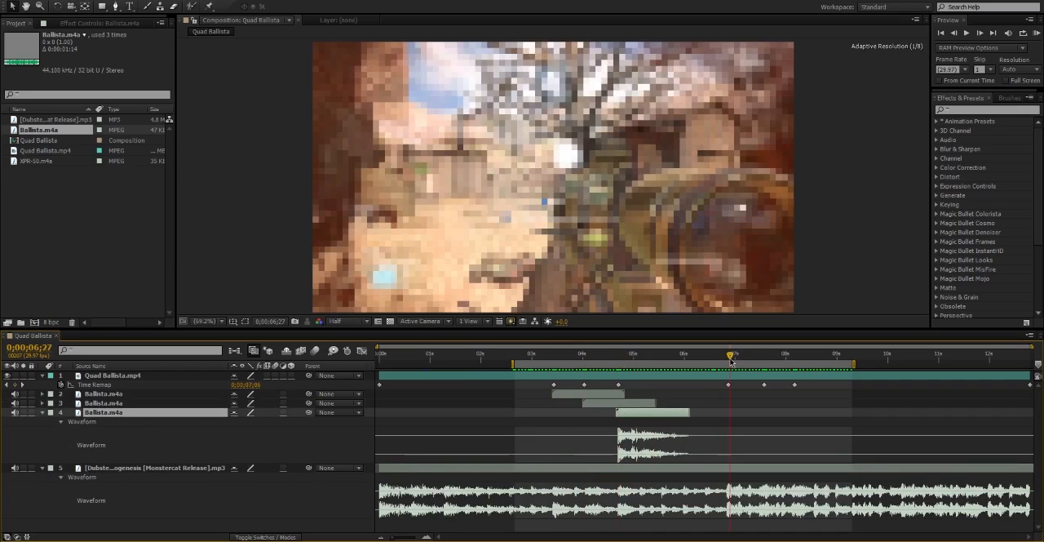
{"action": "left_click_drag", "start_coordinate": [731, 362], "coordinate": [728, 359]}
{"action": "key", "text": "ctrl+d"}
{"action": "left_click_drag", "start_coordinate": [673, 421], "coordinate": [765, 421]}
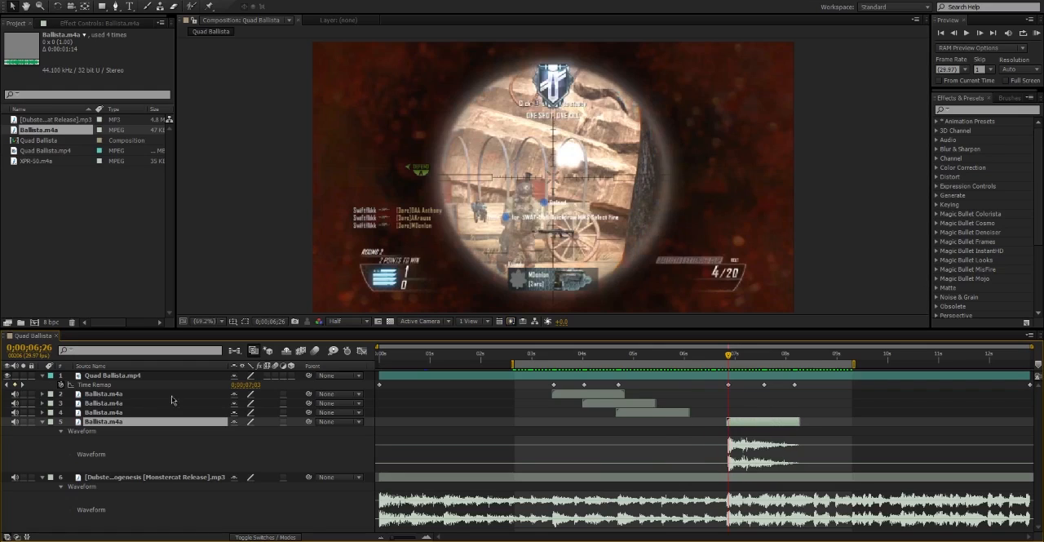
{"action": "left_click", "coordinate": [42, 421]}
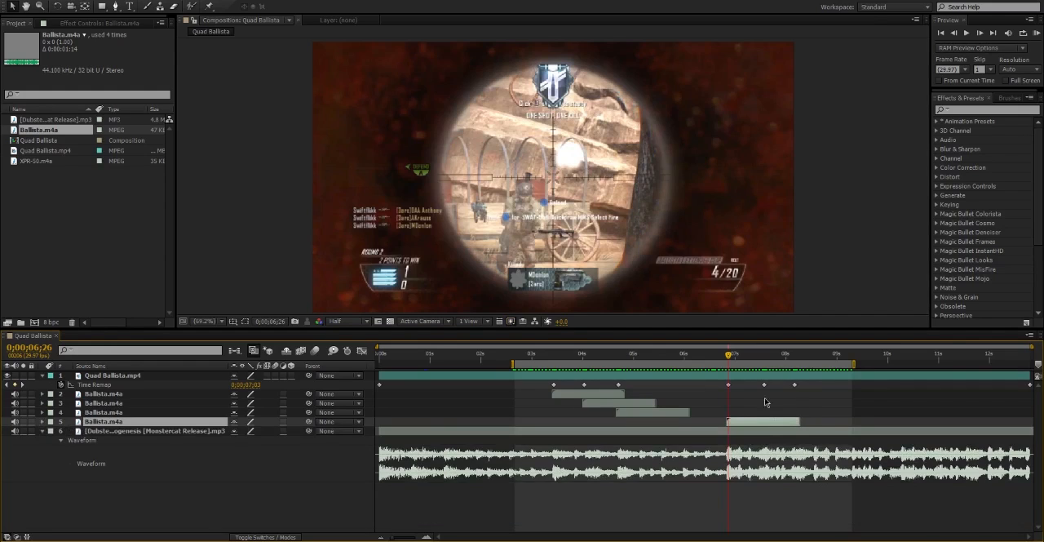
Add XPR-50.m4a above the song layer, show its waveform, and align the gunshot with the fifth shot keyframe at 0;00;07;17.
{"action": "left_click", "coordinate": [764, 355]}
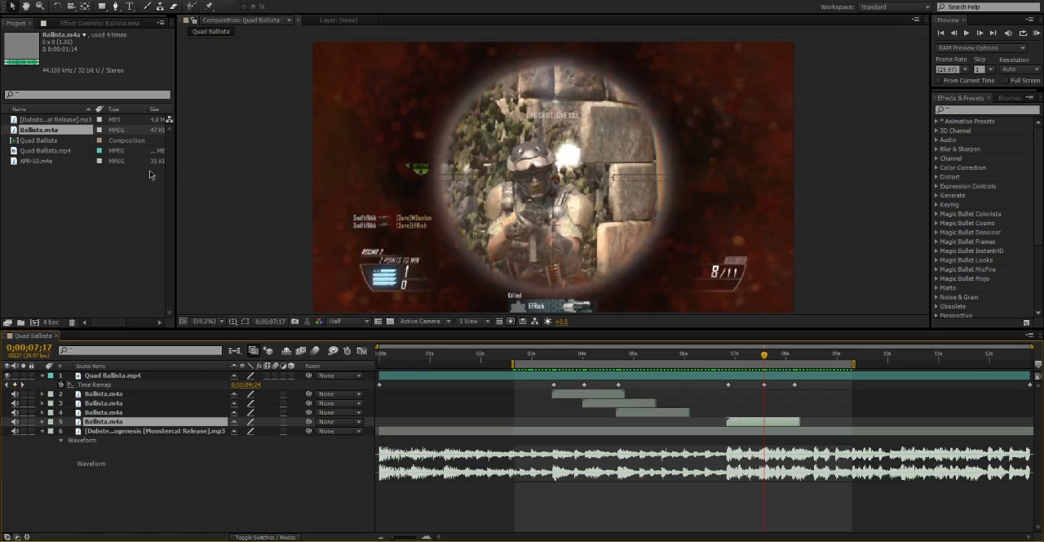
{"action": "left_click_drag", "start_coordinate": [33, 161], "coordinate": [771, 433]}
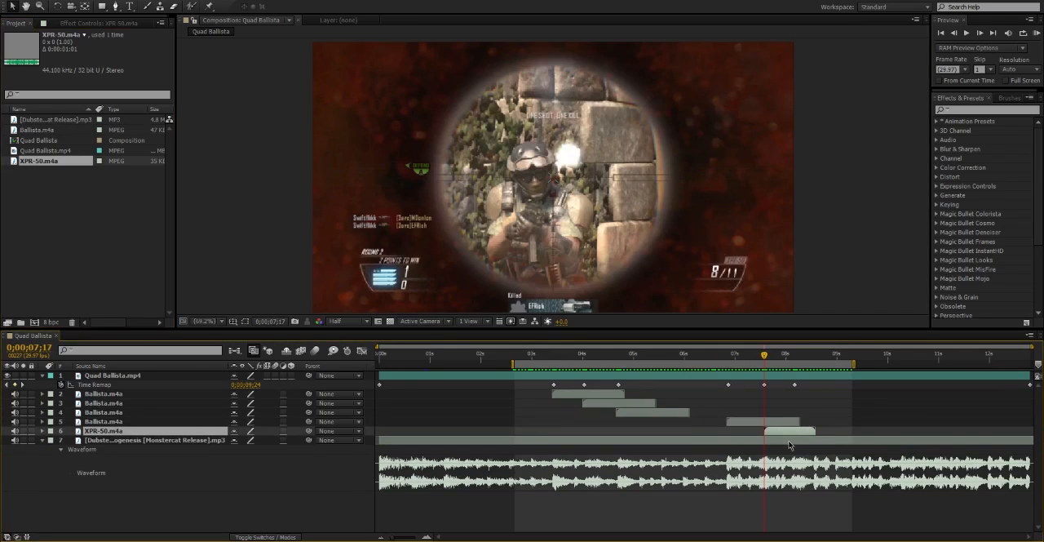
{"action": "key", "text": "l"}
{"action": "key", "text": "l"}
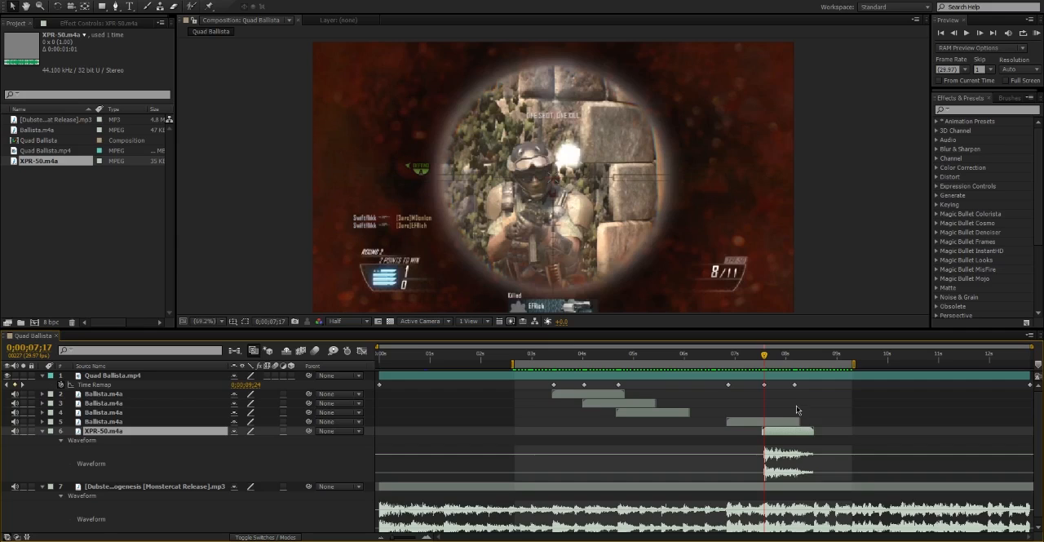
Duplicate XPR-50.m4a for the sixth shot, align its gunshot with the keyframe at 0;00;08;05, and collapse its waveform.
{"action": "key", "text": "ctrl+d"}
{"action": "left_click", "coordinate": [797, 357]}
{"action": "left_click_drag", "start_coordinate": [798, 357], "coordinate": [794, 357]}
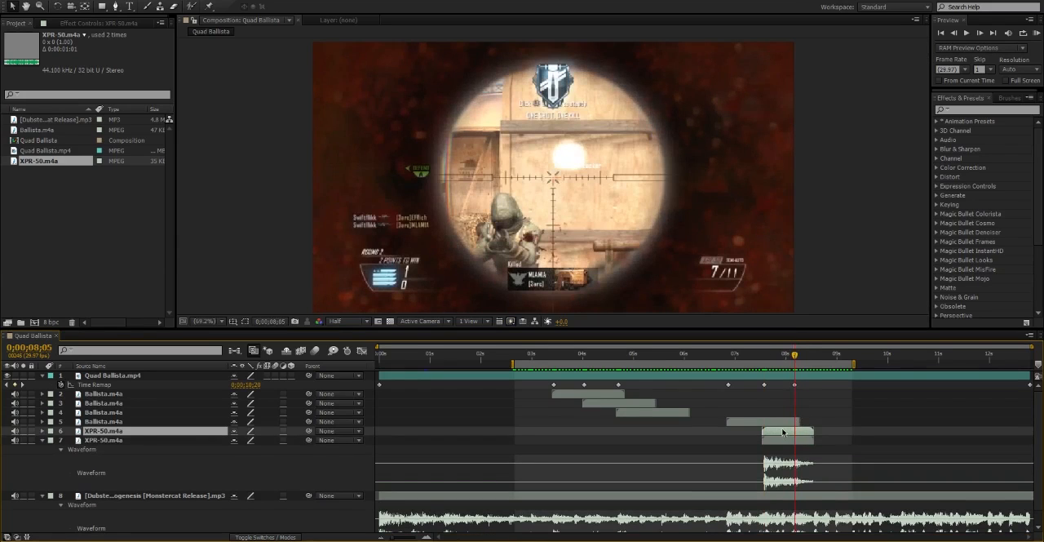
{"action": "left_click_drag", "start_coordinate": [780, 445], "coordinate": [805, 443]}
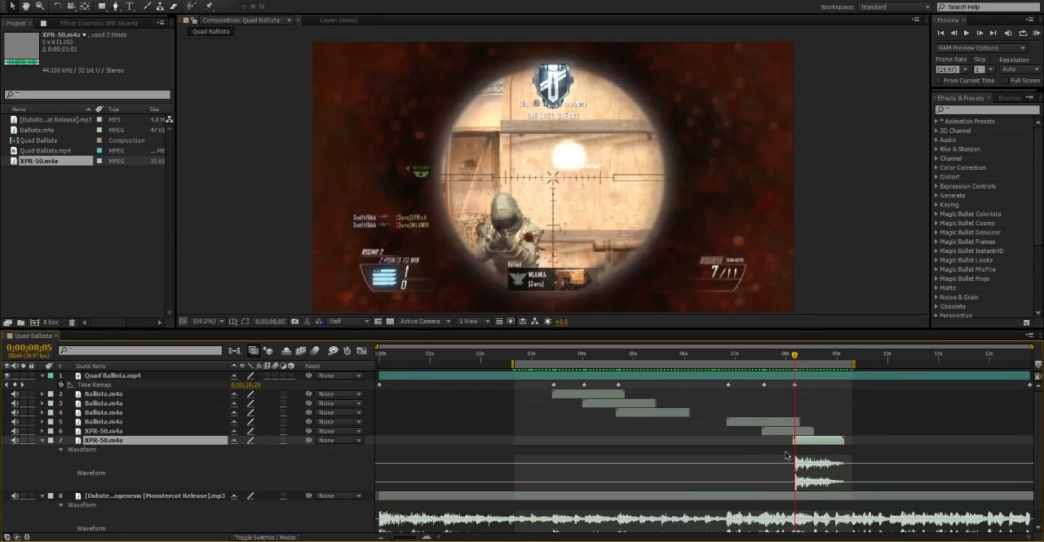
{"action": "left_click", "coordinate": [43, 444]}
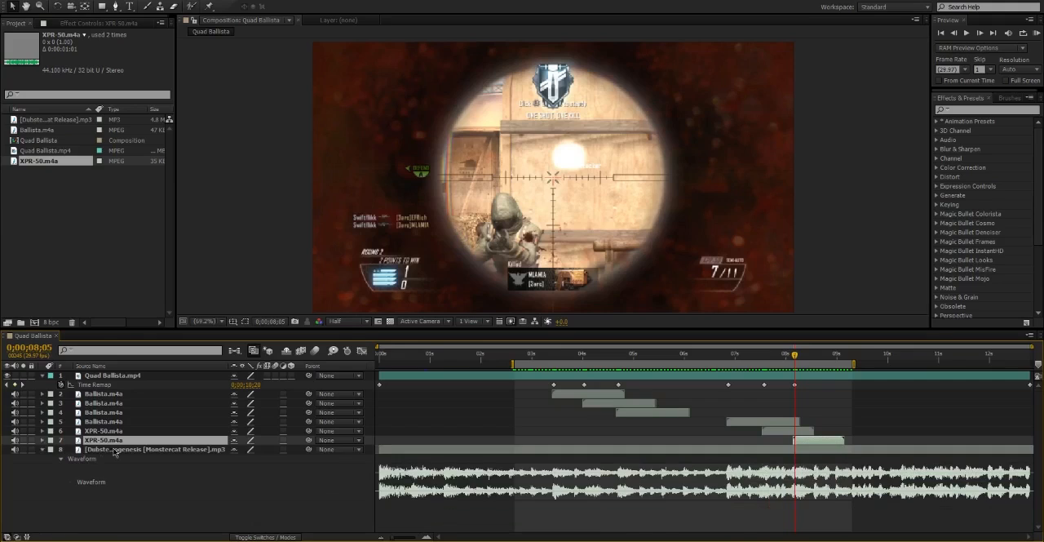
{"action": "left_click", "coordinate": [120, 450]}
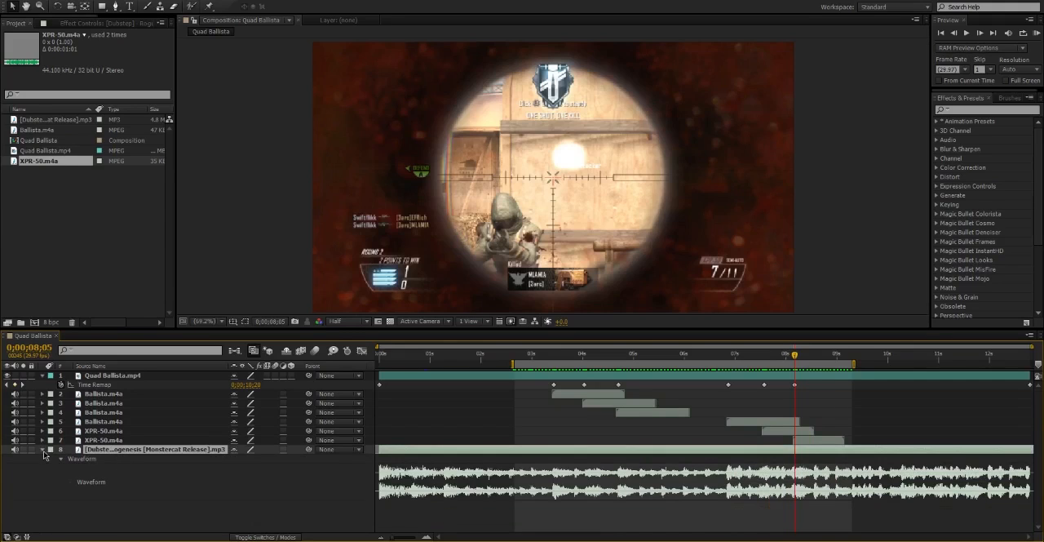
{"action": "left_click", "coordinate": [43, 449]}
{"action": "left_click", "coordinate": [42, 450]}
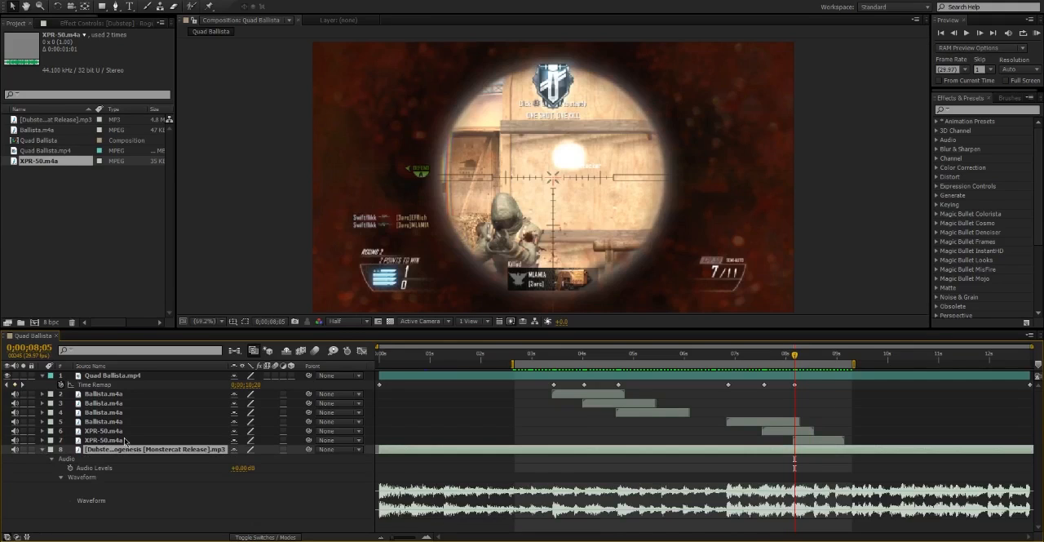
{"action": "left_click", "coordinate": [236, 475]}
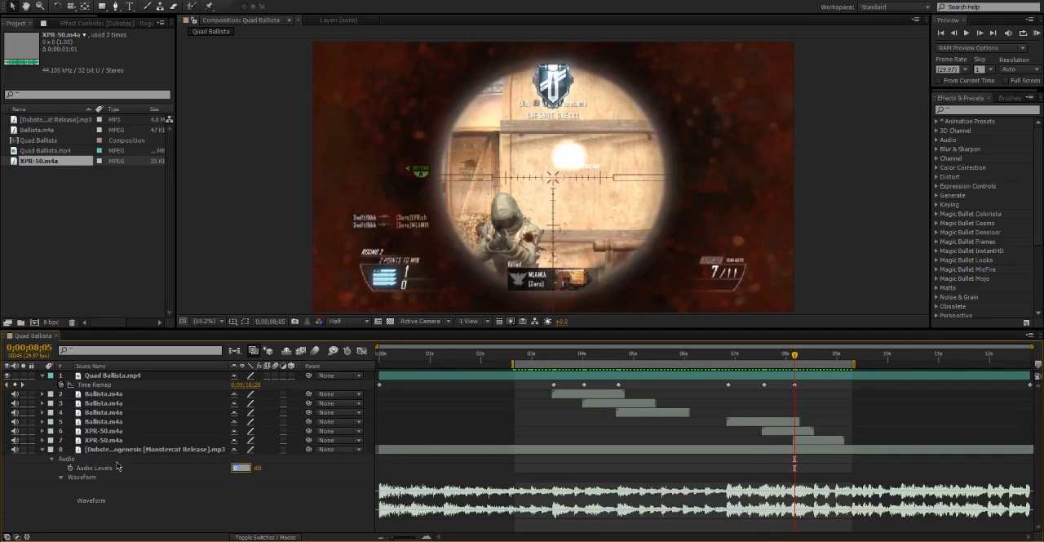
{"action": "left_click", "coordinate": [119, 450]}
{"action": "left_click", "coordinate": [43, 450]}
{"action": "left_click", "coordinate": [114, 451]}
{"action": "key", "text": "l"}
{"action": "key", "text": "l"}
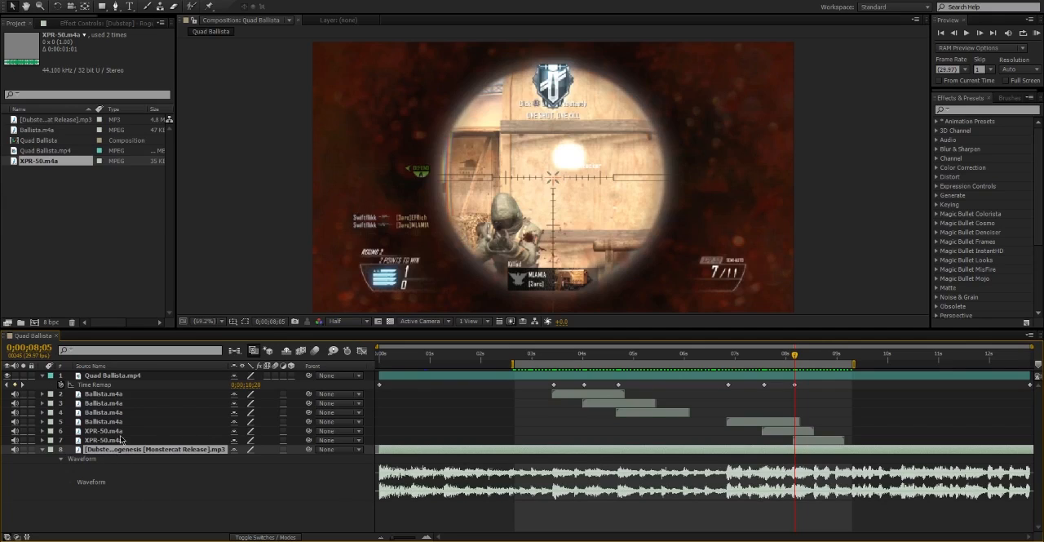
Set the song layer's Audio Levels to -5 dB, comparing its waveform with and without the change.
{"action": "left_click", "coordinate": [44, 450]}
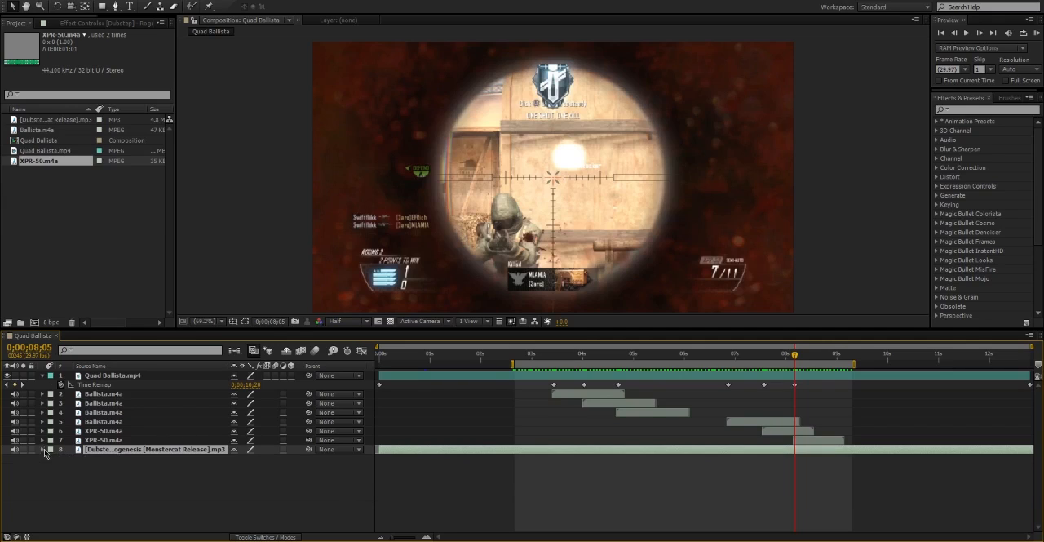
{"action": "left_click", "coordinate": [43, 450]}
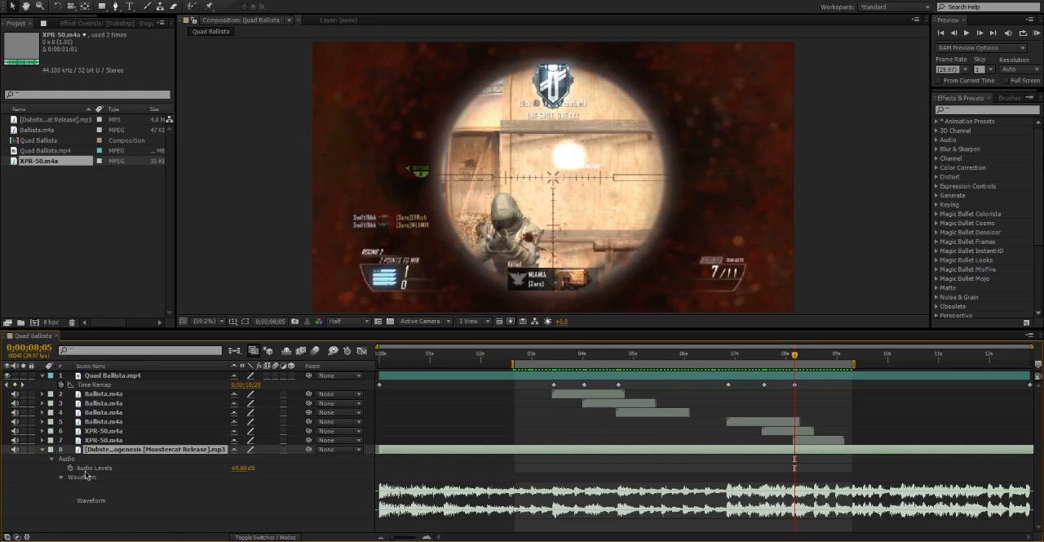
{"action": "left_click", "coordinate": [242, 468]}
{"action": "key", "text": "Return"}
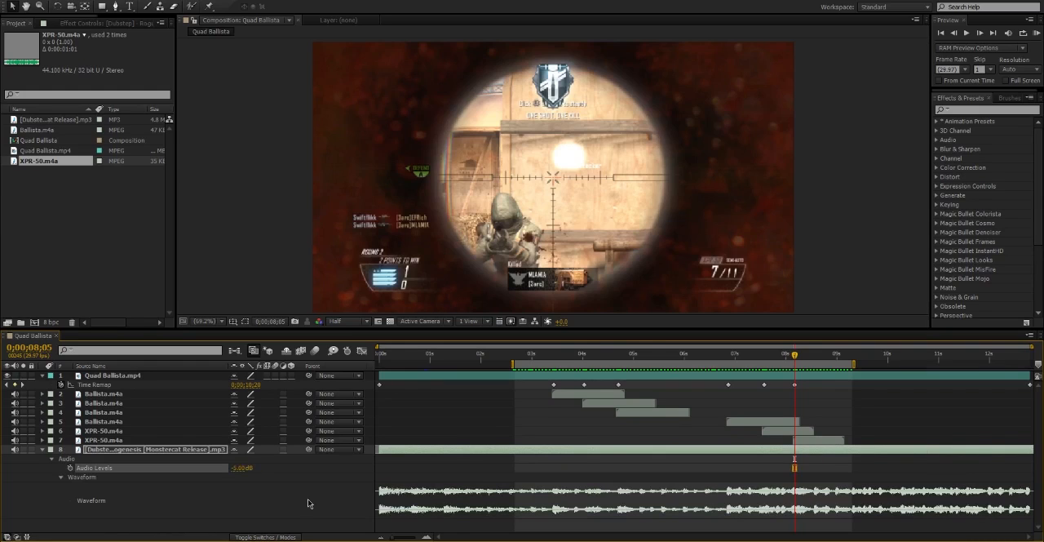
{"action": "key", "text": "ctrl+z"}
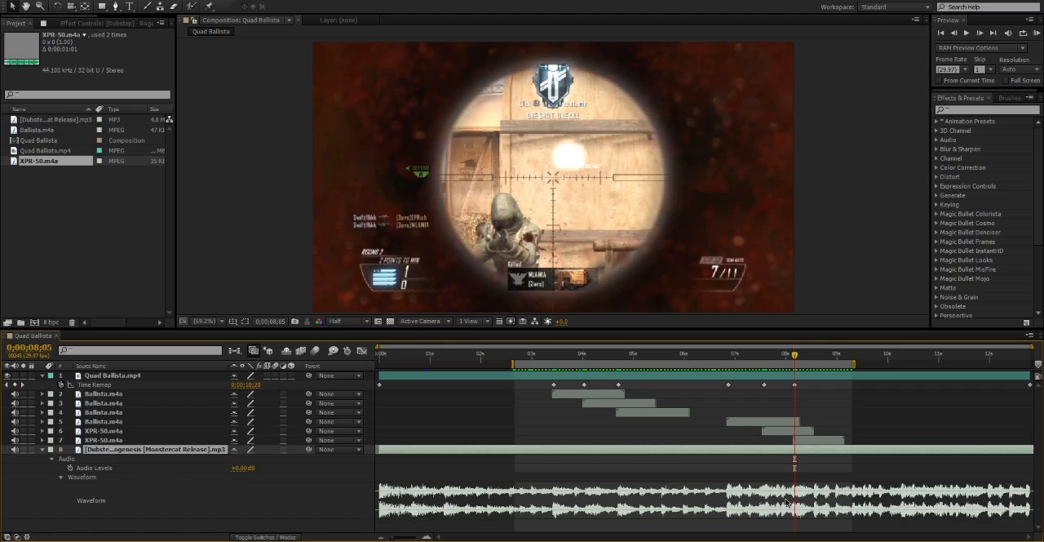
{"action": "key", "text": "ctrl+shift+z"}
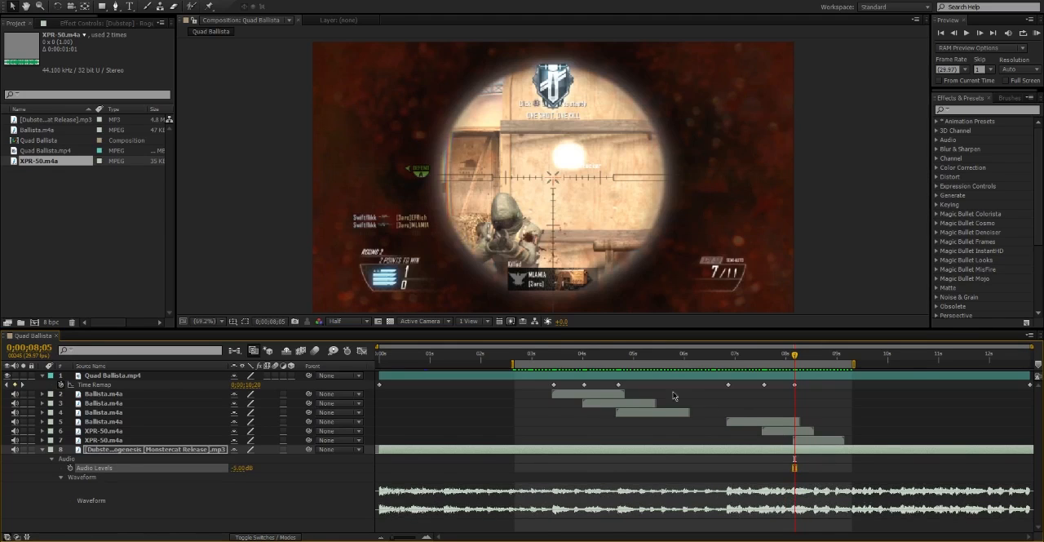
Try raising the first Ballista.m4a layer's Audio Levels to +12 dB.
{"action": "left_click_drag", "start_coordinate": [531, 349], "coordinate": [550, 372]}
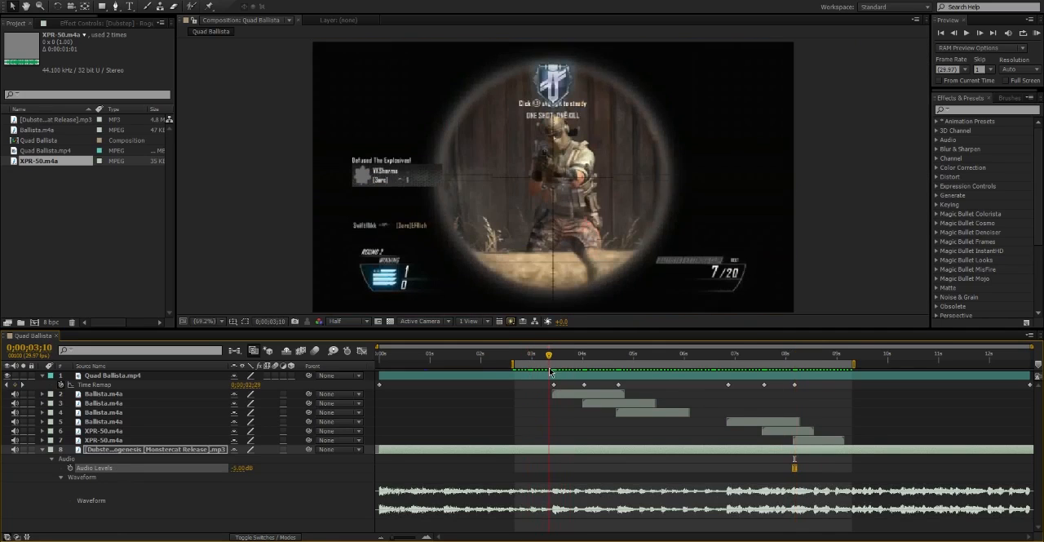
{"action": "left_click", "coordinate": [563, 394]}
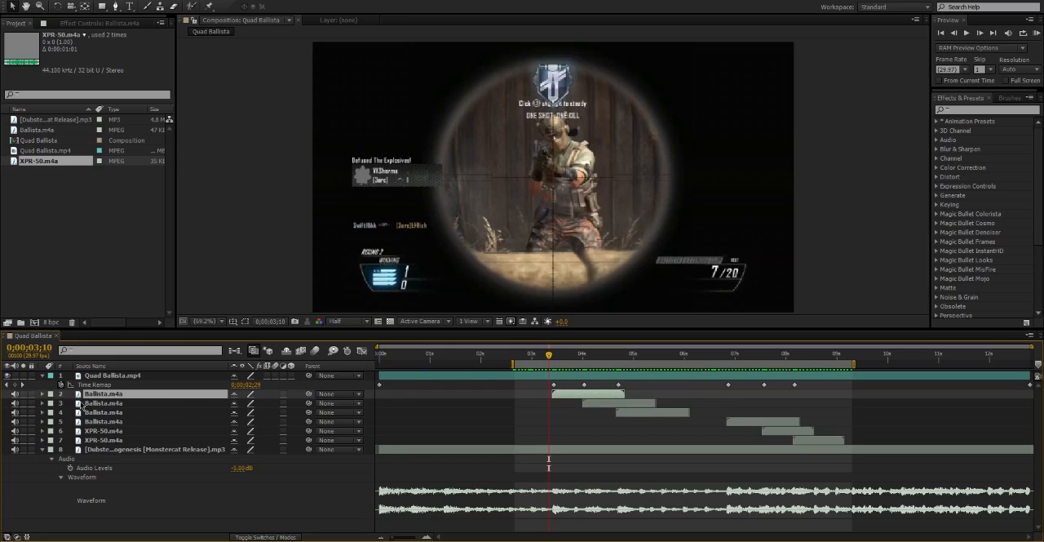
{"action": "left_click", "coordinate": [43, 394]}
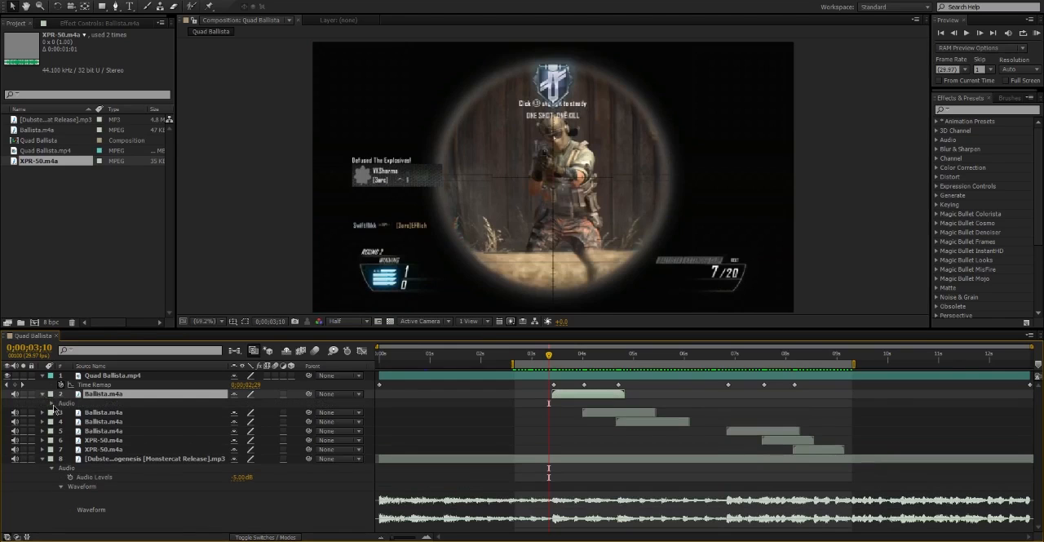
{"action": "left_click", "coordinate": [51, 403]}
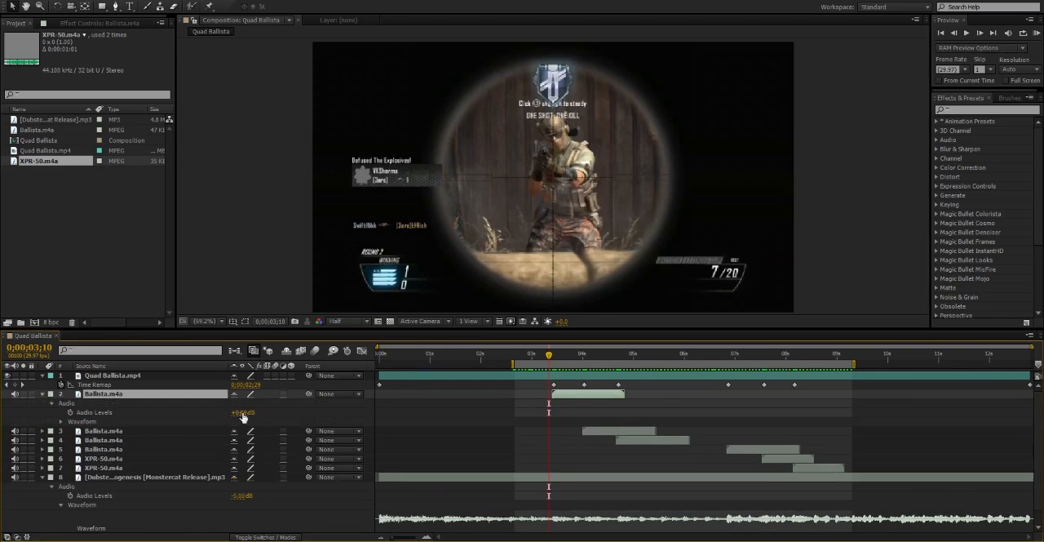
{"action": "left_click_drag", "start_coordinate": [243, 411], "coordinate": [266, 418]}
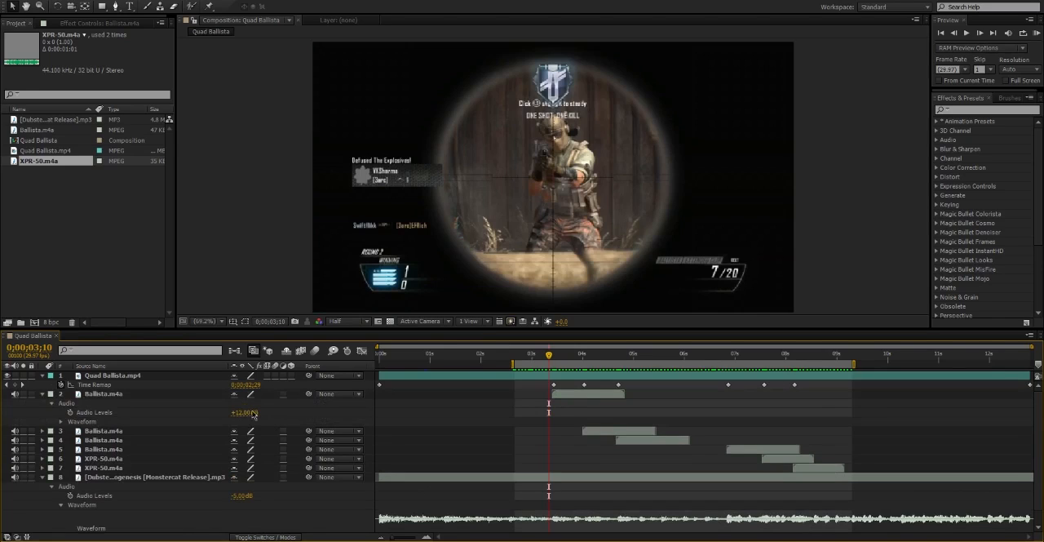
{"action": "left_click", "coordinate": [169, 411]}
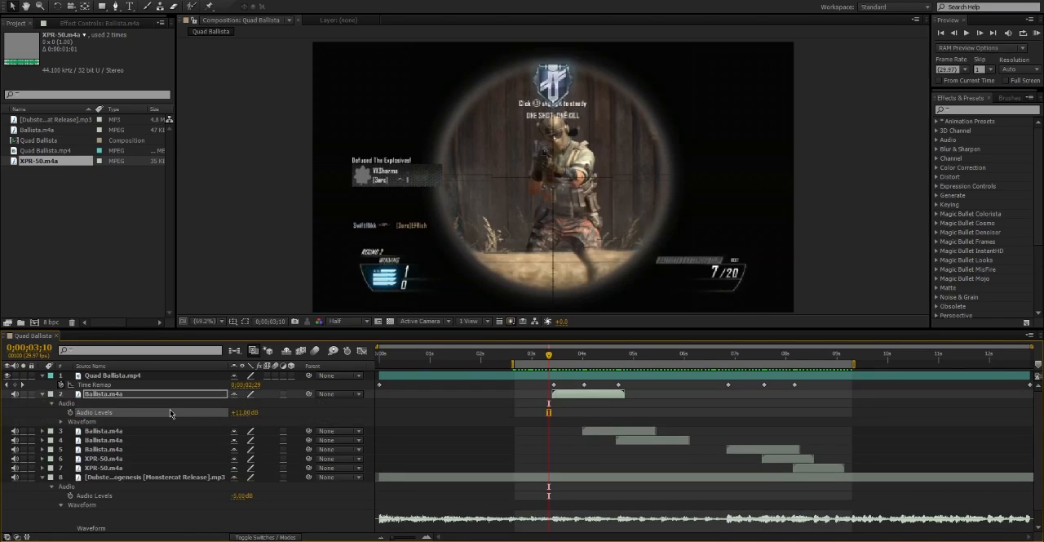
Collapse the first Ballista.m4a layer's properties and preview the work area with sound.
{"action": "left_click", "coordinate": [42, 393]}
{"action": "left_click", "coordinate": [599, 454]}
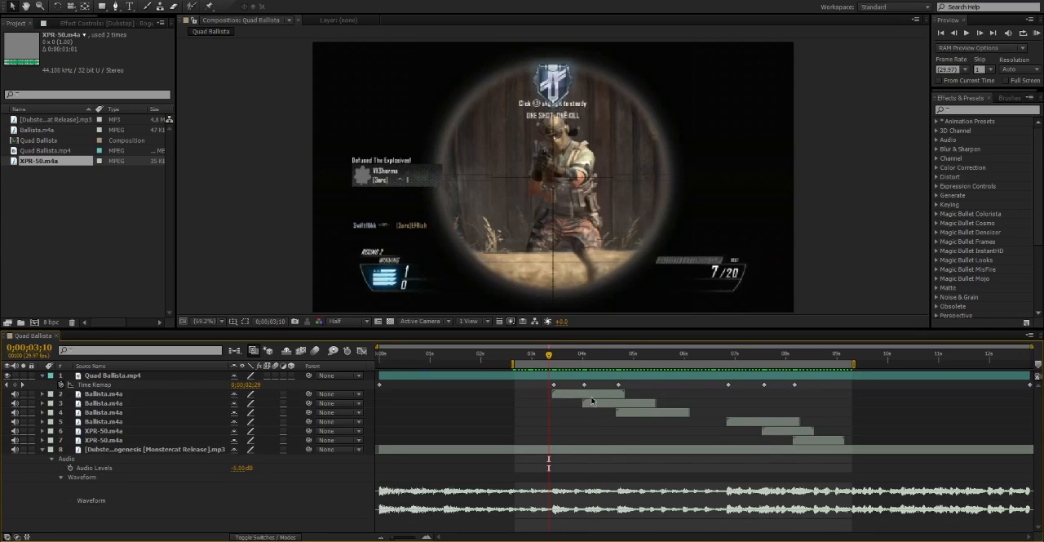
{"action": "key", "text": "KP_0"}
Move the fifth and sixth shots' Time Remap keyframes one frame earlier, putting the fifth shot at 0;00;07;16.
{"action": "left_click", "coordinate": [763, 355]}
{"action": "left_click_drag", "start_coordinate": [765, 357], "coordinate": [763, 362]}
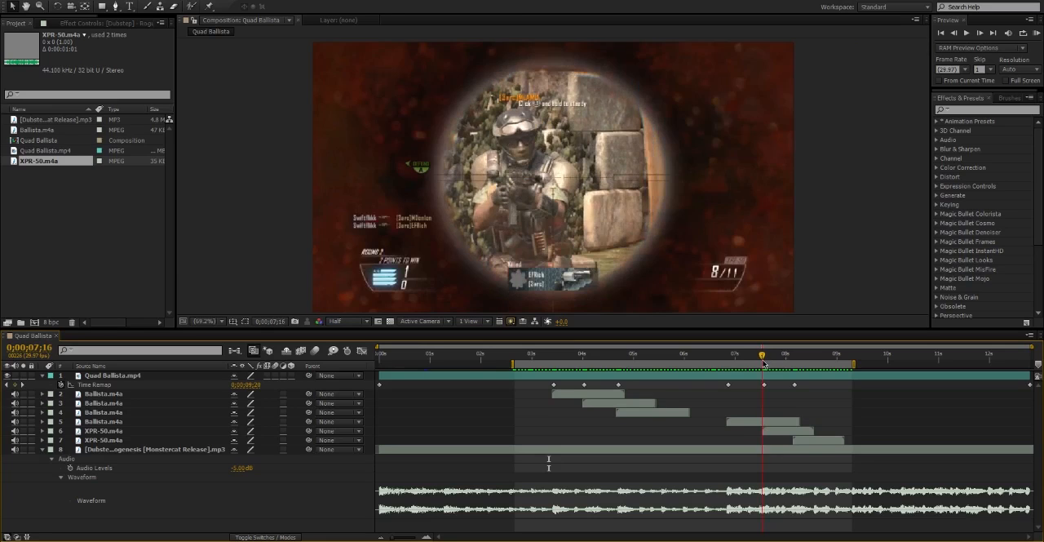
{"action": "left_click", "coordinate": [795, 385]}
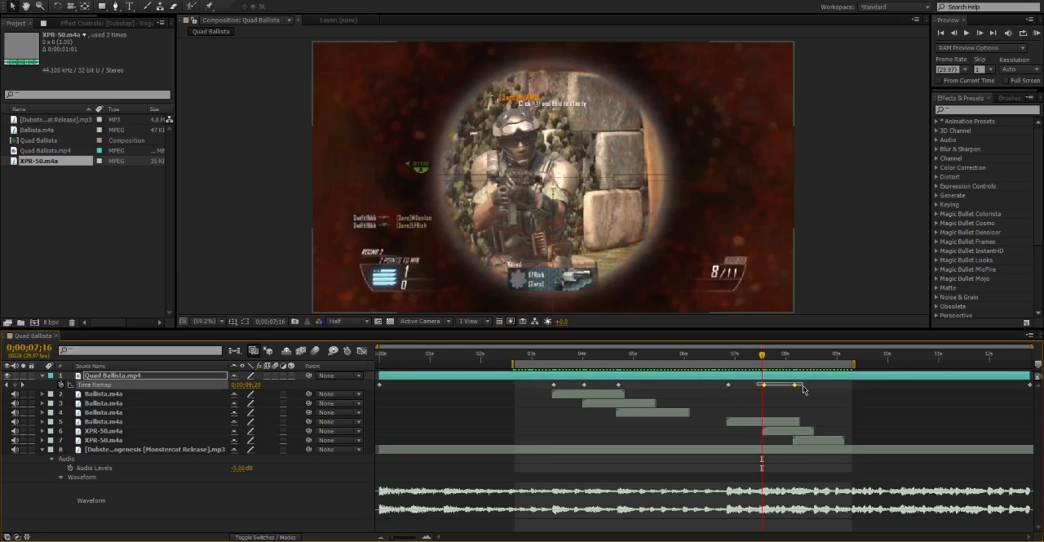
{"action": "left_click_drag", "start_coordinate": [795, 390], "coordinate": [794, 390]}
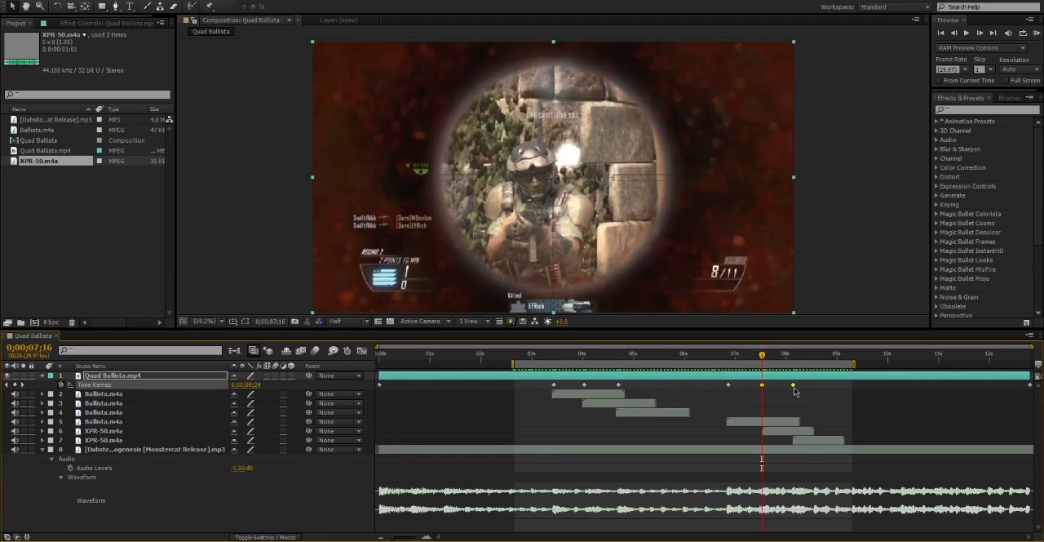
Shift both XPR-50.m4a layers one frame earlier to match the moved shot keyframes.
{"action": "left_click", "coordinate": [779, 431]}
{"action": "left_click", "coordinate": [817, 439], "text": "shift"}
{"action": "left_click", "coordinate": [828, 424]}
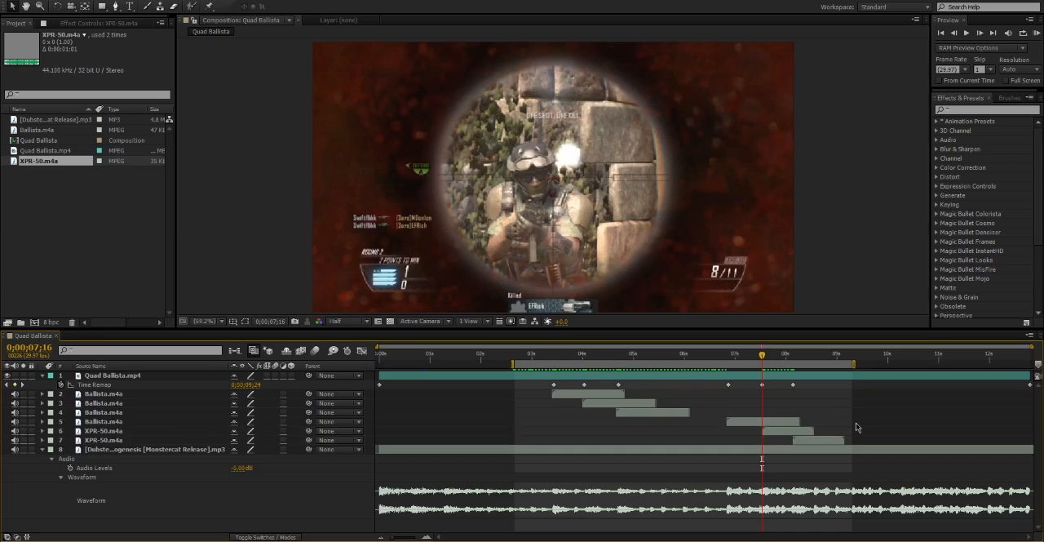
{"action": "left_click_drag", "start_coordinate": [862, 428], "coordinate": [762, 448]}
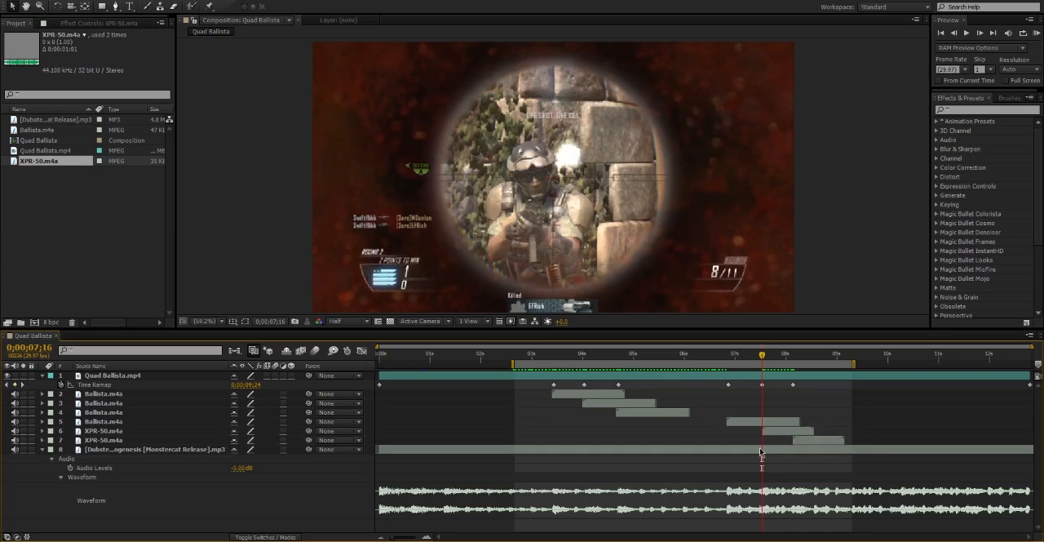
{"action": "left_click", "coordinate": [803, 431]}
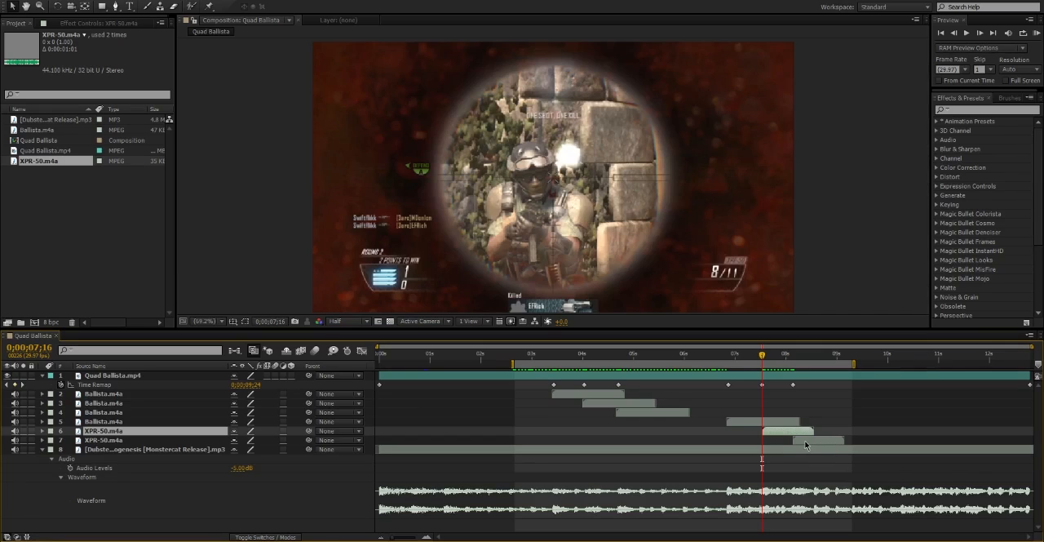
{"action": "left_click", "coordinate": [830, 442], "text": "shift"}
{"action": "left_click_drag", "start_coordinate": [832, 442], "coordinate": [830, 442]}
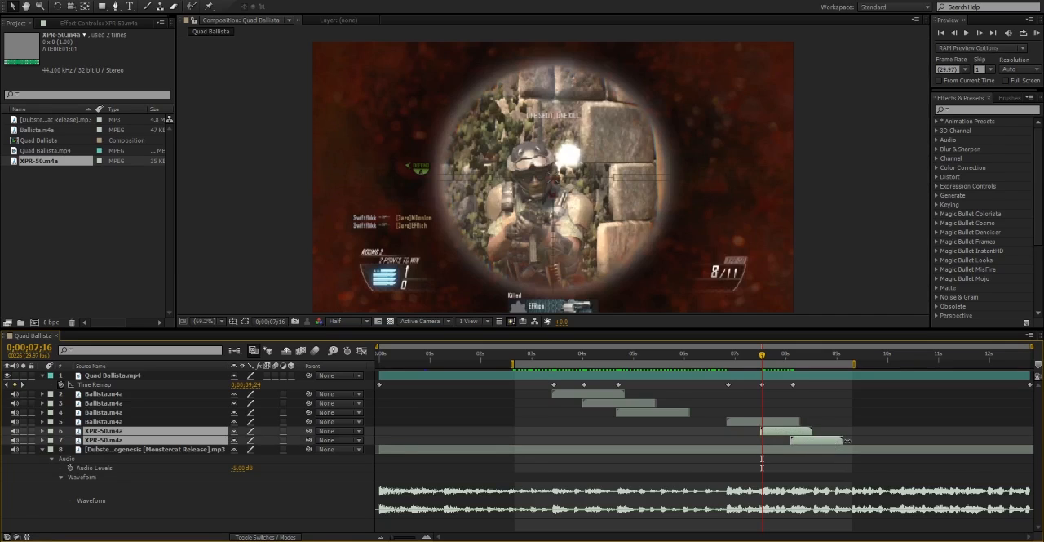
{"action": "left_click", "coordinate": [851, 424]}
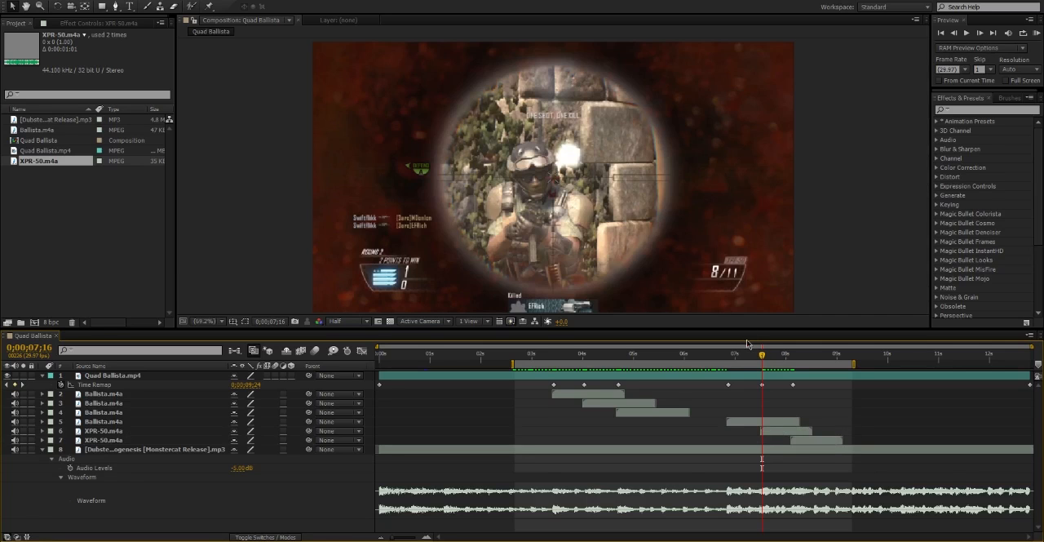
Preview the edit and move the fifth and sixth shots' Time Remap keyframes another frame earlier.
{"action": "key", "text": "KP_0"}
{"action": "left_click_drag", "start_coordinate": [756, 380], "coordinate": [800, 390]}
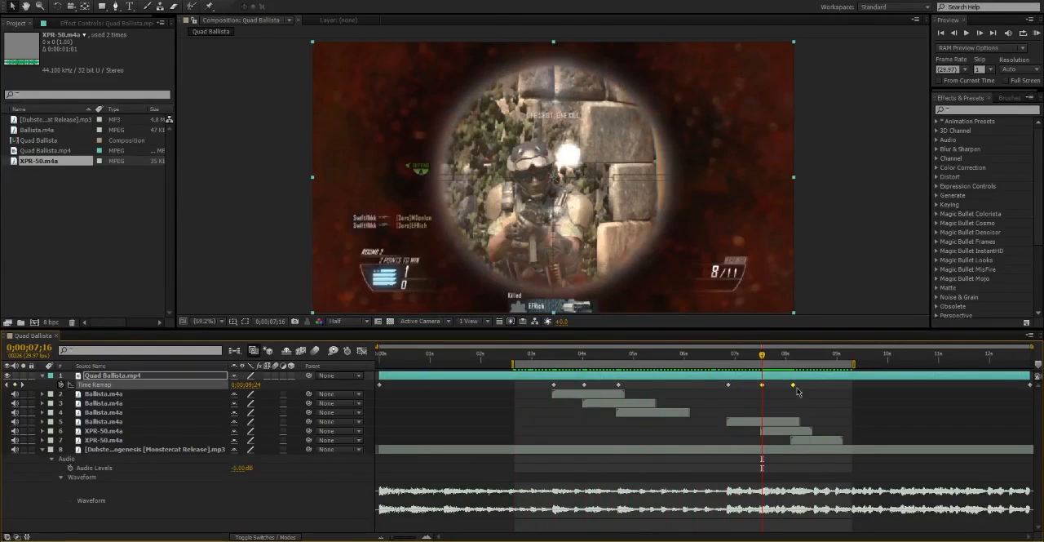
{"action": "key", "text": "alt+Left"}
Shift both XPR-50.m4a layers another frame earlier and start the work area shortly before the fourth shot.
{"action": "left_click", "coordinate": [791, 425]}
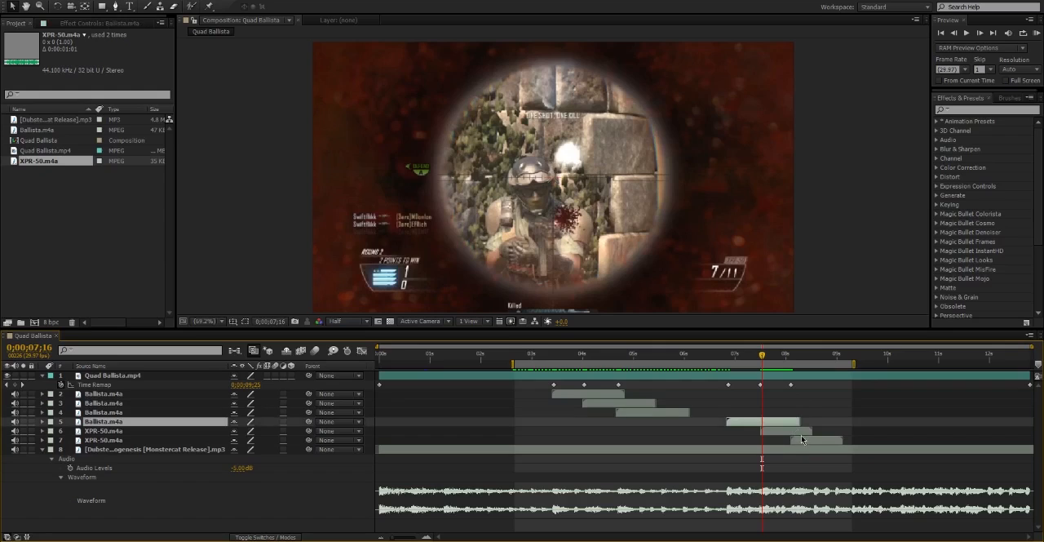
{"action": "left_click", "coordinate": [802, 432]}
{"action": "left_click", "coordinate": [813, 441], "text": "shift"}
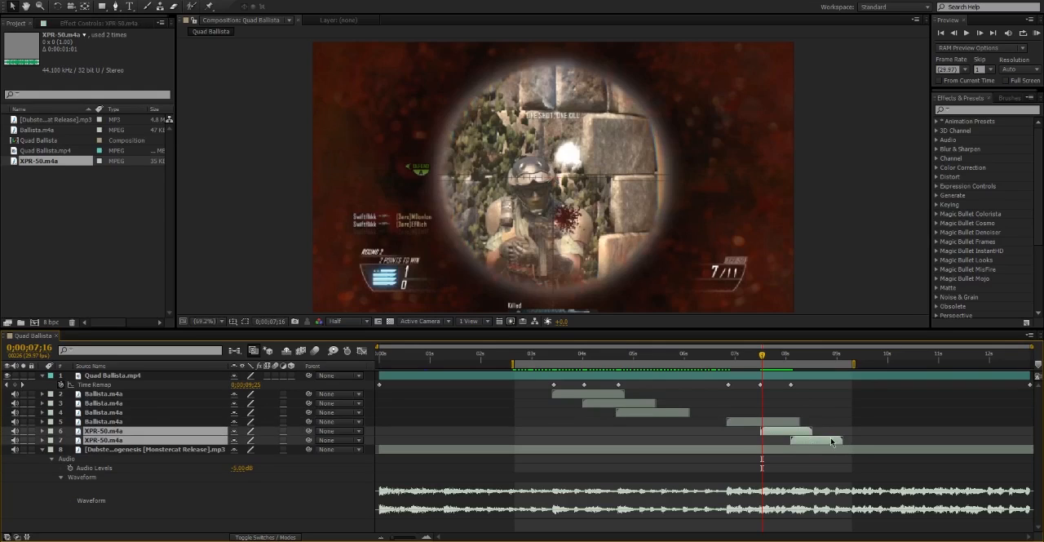
{"action": "left_click_drag", "start_coordinate": [832, 440], "coordinate": [830, 435]}
{"action": "left_click", "coordinate": [832, 432]}
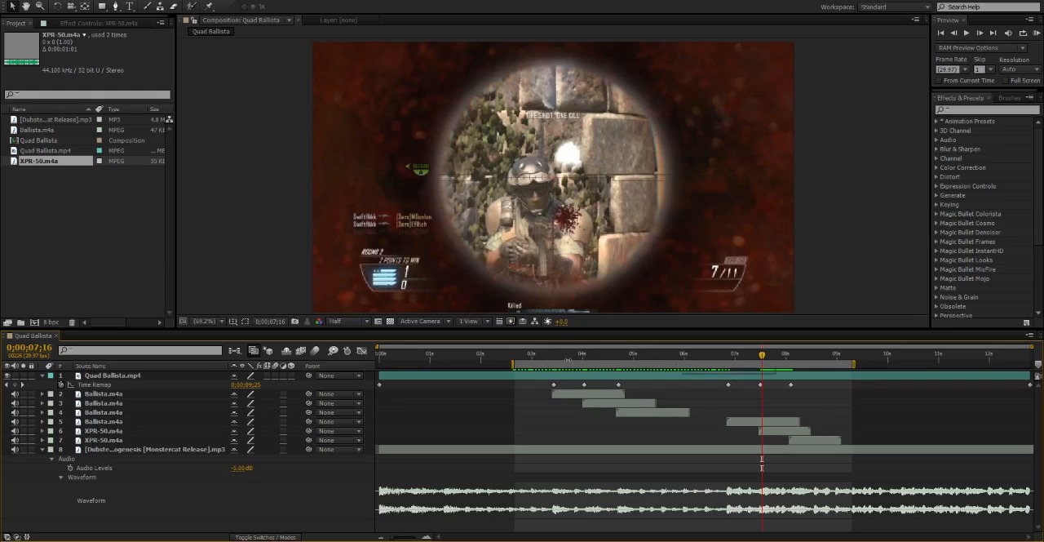
{"action": "left_click_drag", "start_coordinate": [515, 363], "coordinate": [699, 363]}
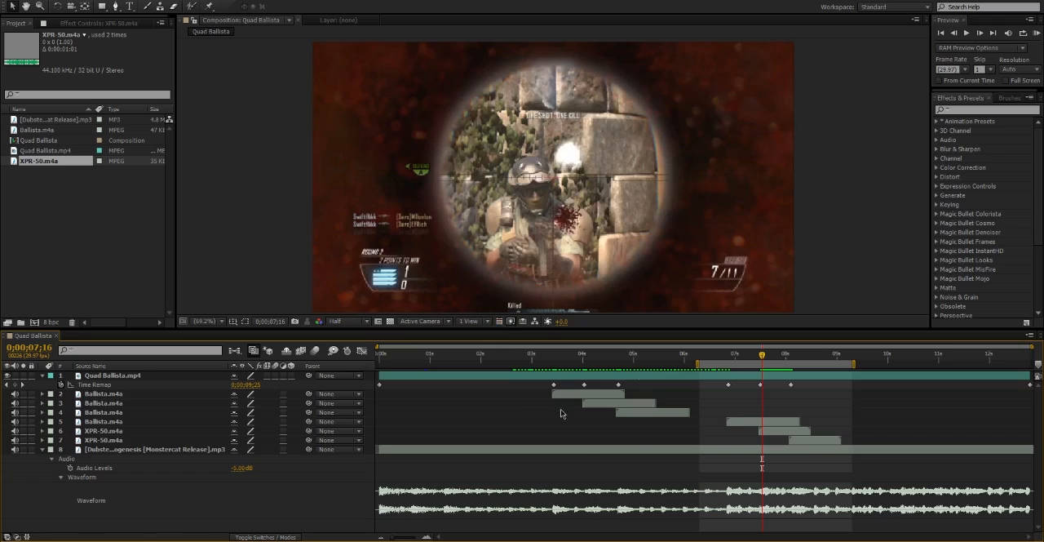